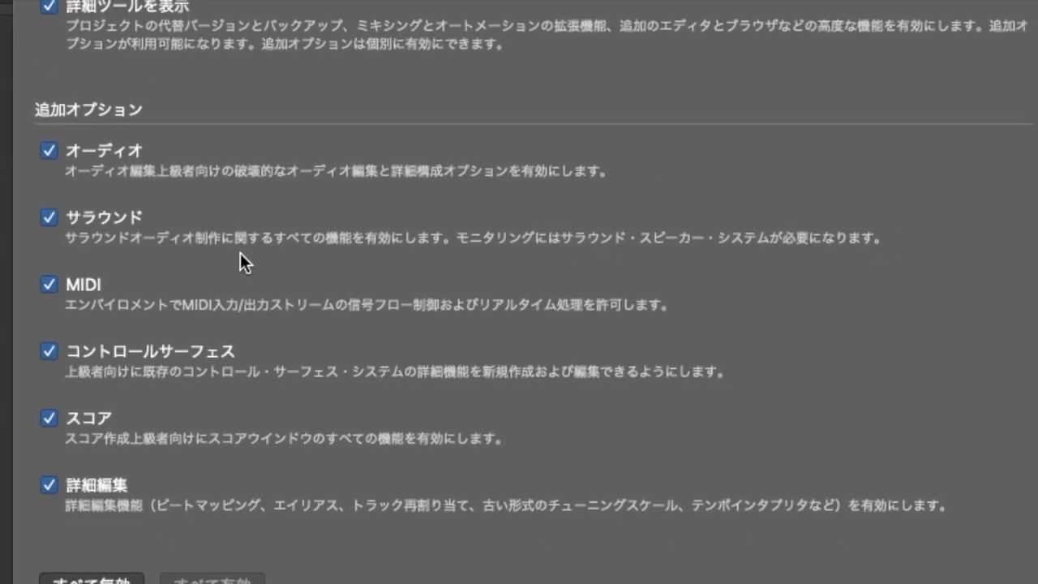
# Switch 詳細ツールを表示 (show advanced tools) off and back on in the advanced preferences
pyautogui.click(55, 16)
pyautogui.click(56, 16)
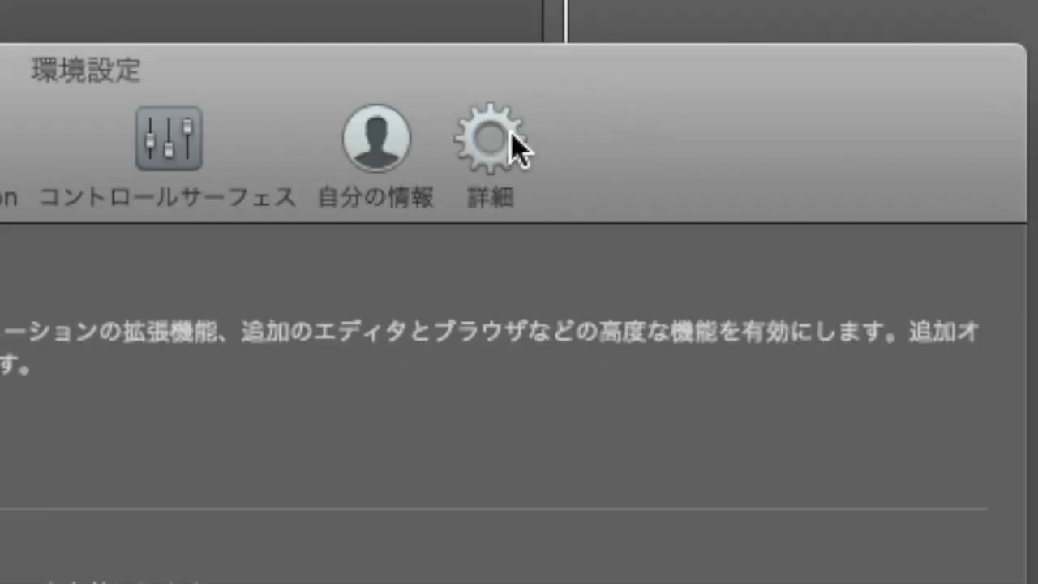
pyautogui.click(513, 148)
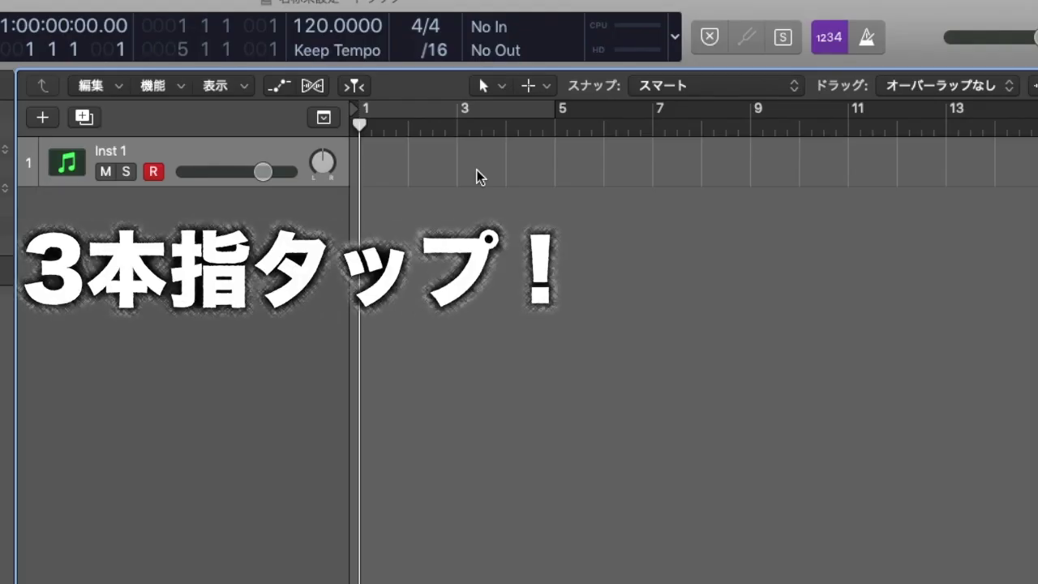
# Create four one-bar regions on the Inst 1 track at bars 3, 5, 7 and 9
pyautogui.doubleClick(479, 177)
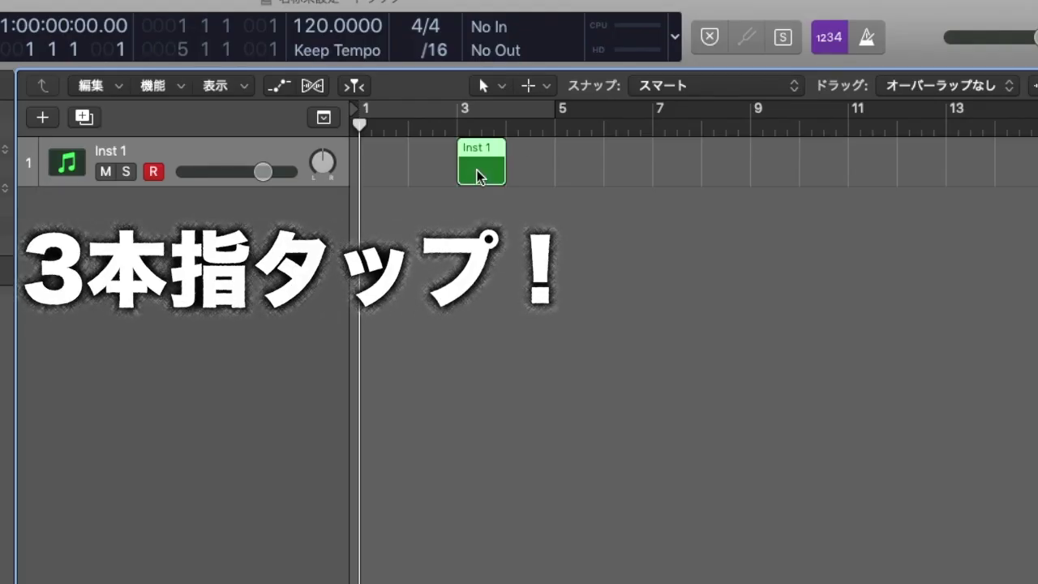
pyautogui.doubleClick(558, 172)
pyautogui.doubleClick(683, 173)
pyautogui.doubleClick(797, 173)
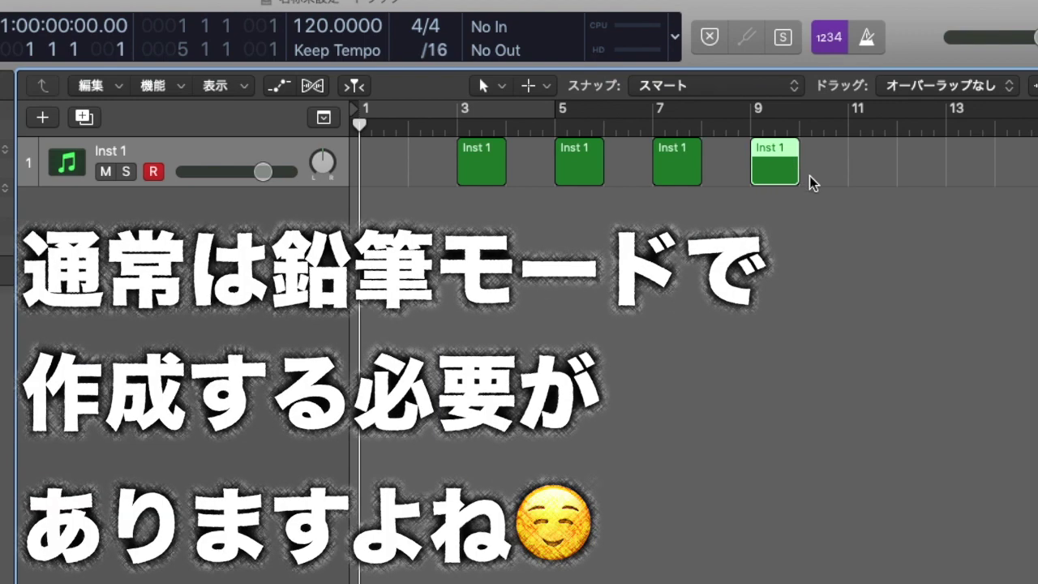
# Undo the creation of the four regions on the Inst 1 track
pyautogui.press('super+z')
pyautogui.press('super+z')
pyautogui.press('super+z')
pyautogui.press('super+z')
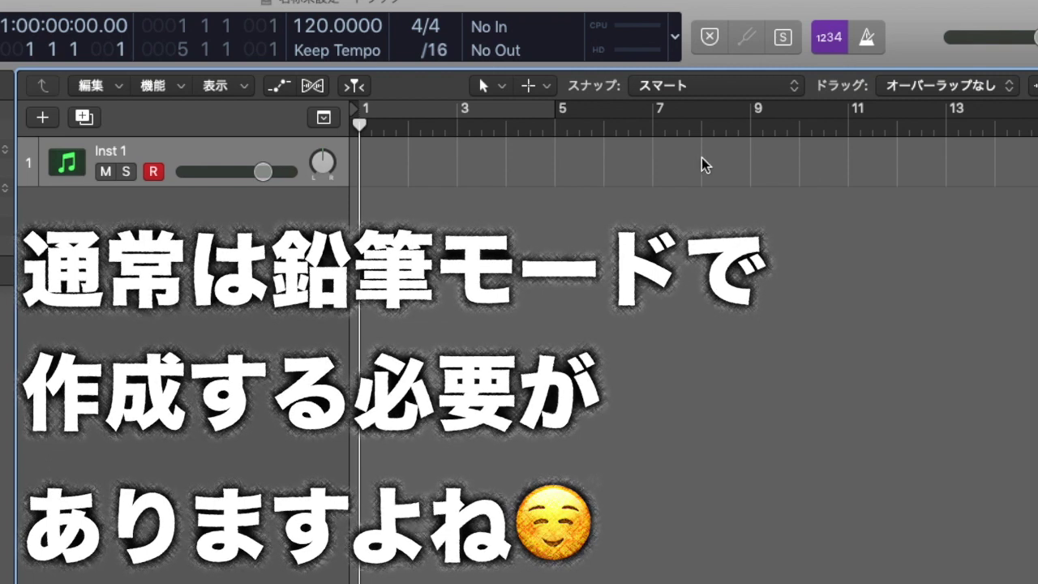
# Create a one-bar region at bar 6 on the Inst 1 track and move it half a bar earlier
pyautogui.doubleClick(625, 168)
pyautogui.moveTo(622, 154); pyautogui.dragTo(598, 204)
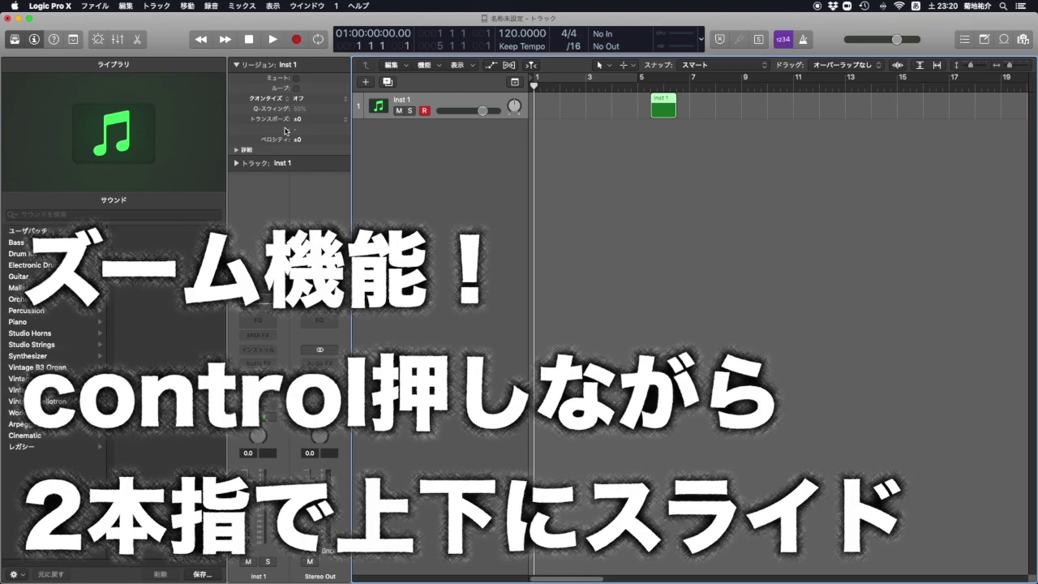
# Magnify the screen over the region inspector's parameters and return to full view several times with the Control zoom gesture
pyautogui.scroll(15, 285, 130)
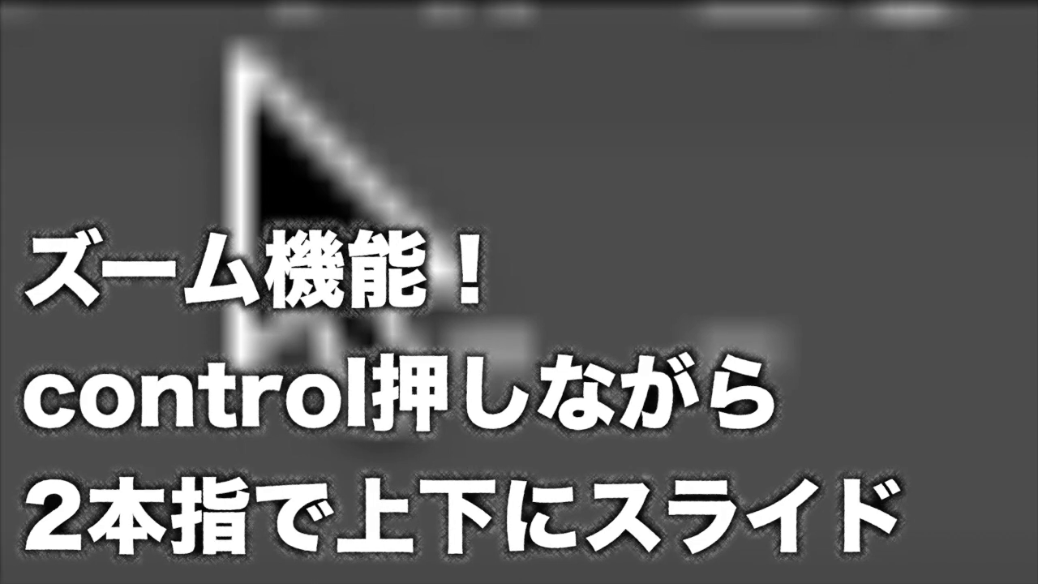
pyautogui.scroll(-15, 237, 50)
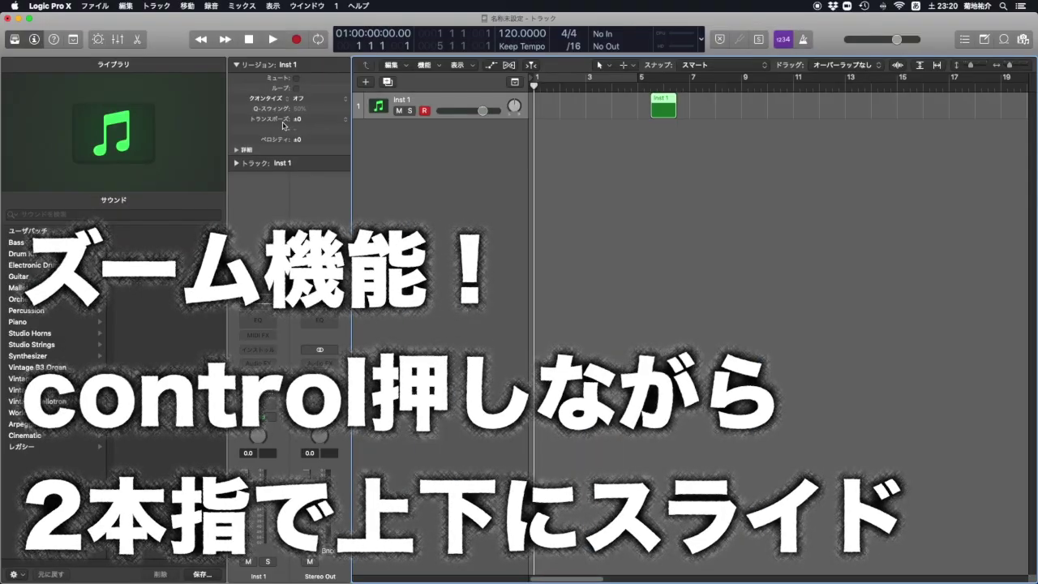
pyautogui.scroll(10, 282, 122)
pyautogui.scroll(-10, 282, 122)
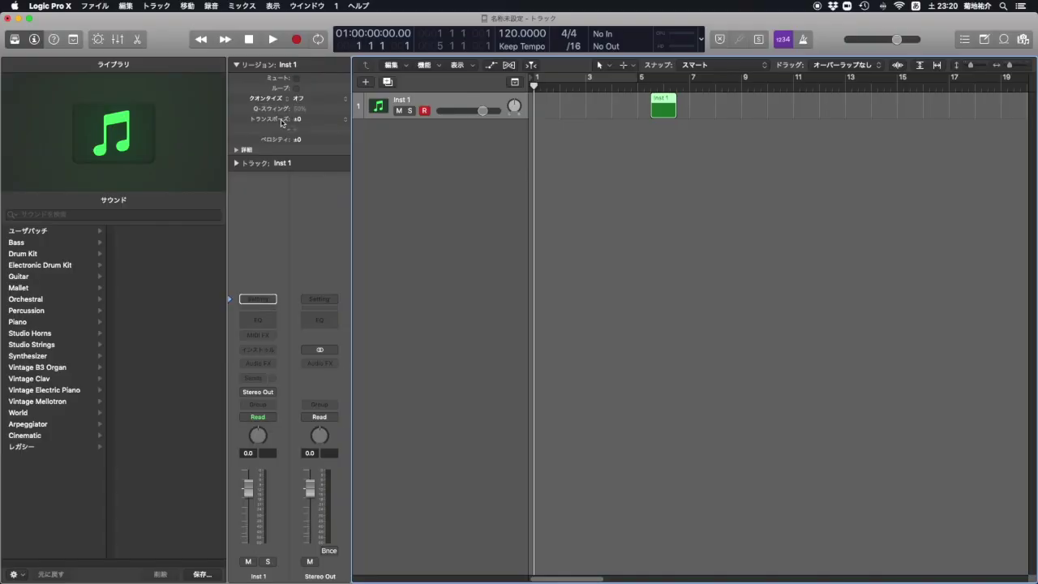
pyautogui.scroll(5, 282, 122)
pyautogui.scroll(5, 272, 106)
pyautogui.scroll(-10, 273, 106)
pyautogui.scroll(12, 273, 106)
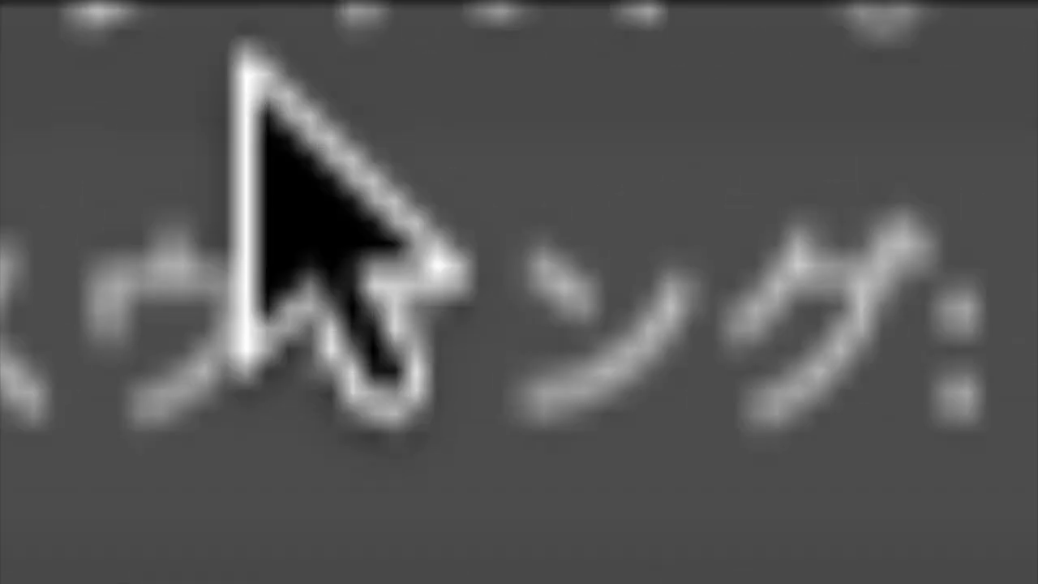
pyautogui.scroll(-12, 243, 52)
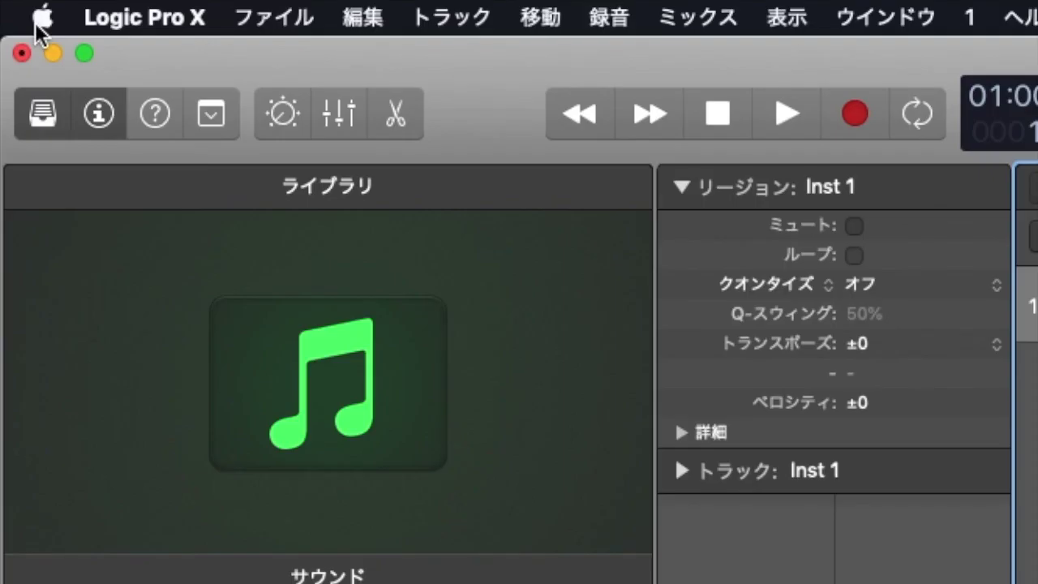
# Switch to System Preferences and show the ズーム機能 (Zoom) settings under Accessibility
pyautogui.click(15, 7)
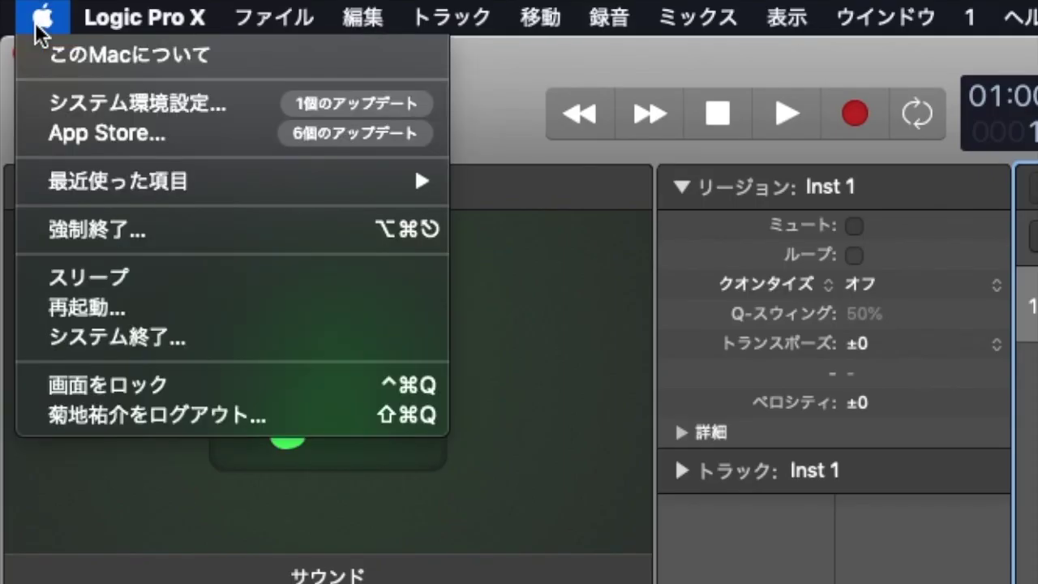
pyautogui.click(168, 110)
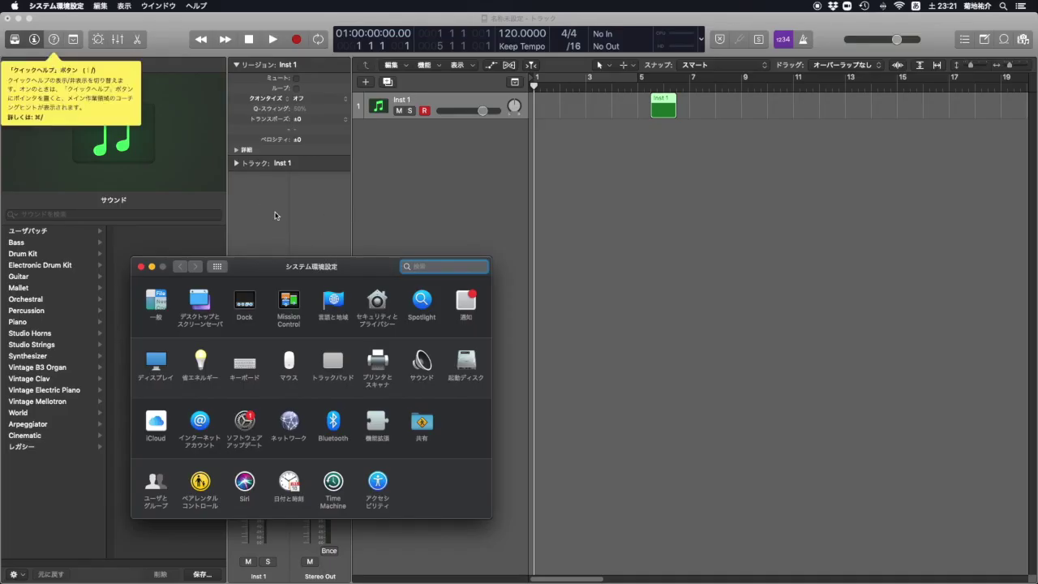
pyautogui.moveTo(344, 263); pyautogui.dragTo(405, 181)
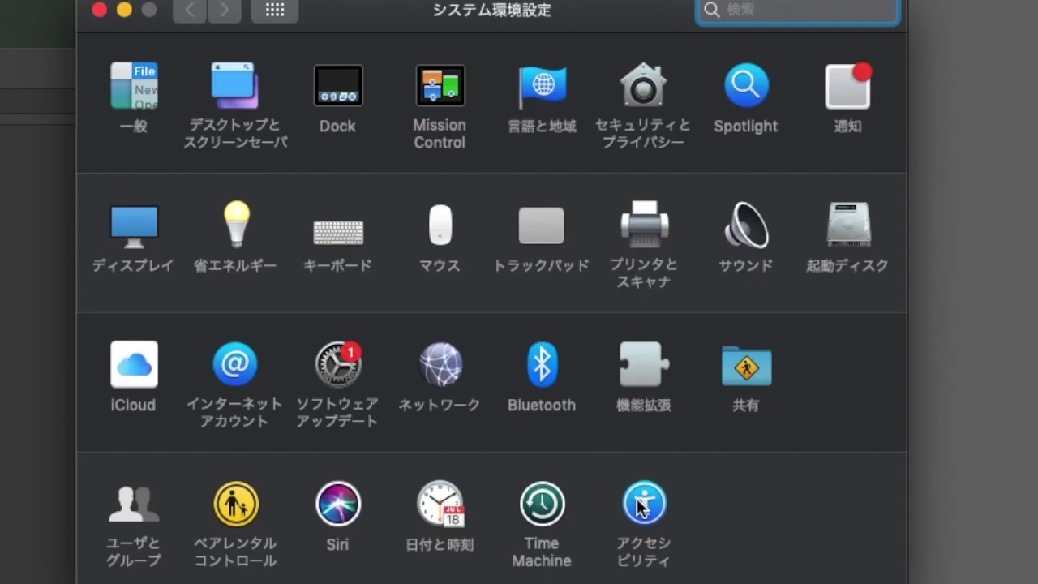
pyautogui.click(539, 345)
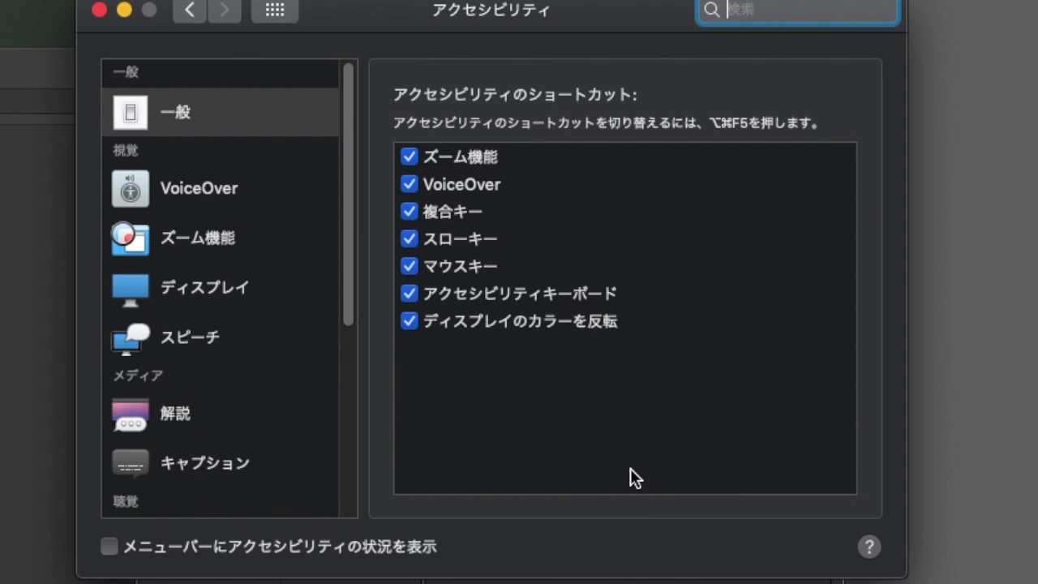
pyautogui.click(188, 243)
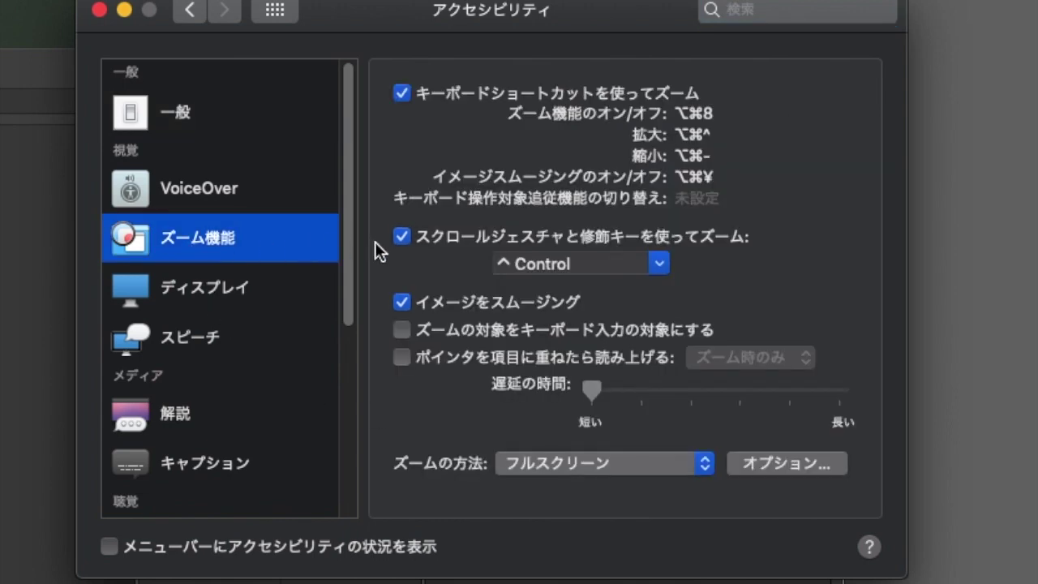
# Switch zooming by scroll gesture with modifier keys off and back on
pyautogui.click(407, 237)
pyautogui.click(406, 238)
pyautogui.click(407, 238)
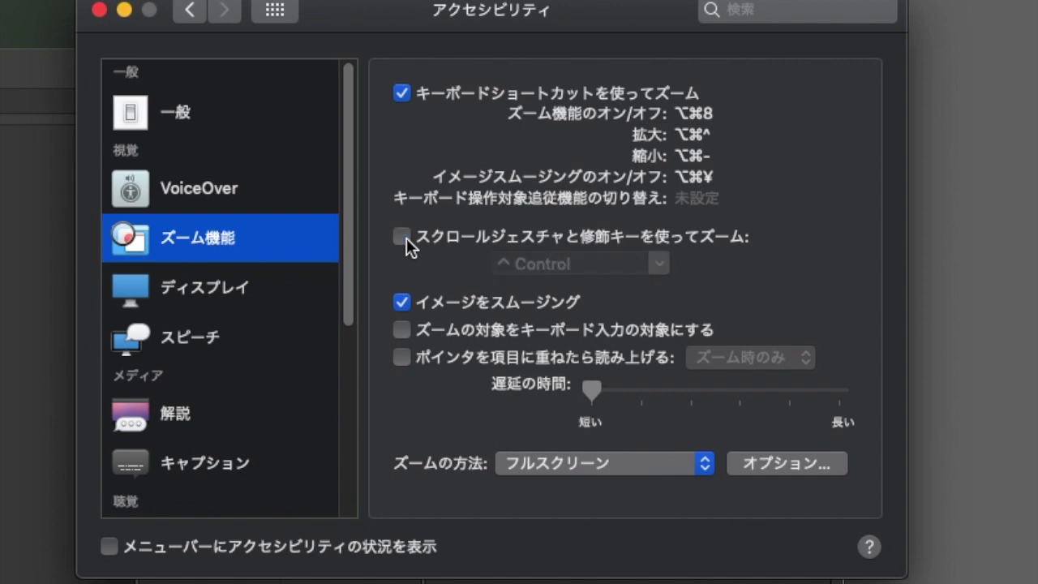
pyautogui.click(406, 237)
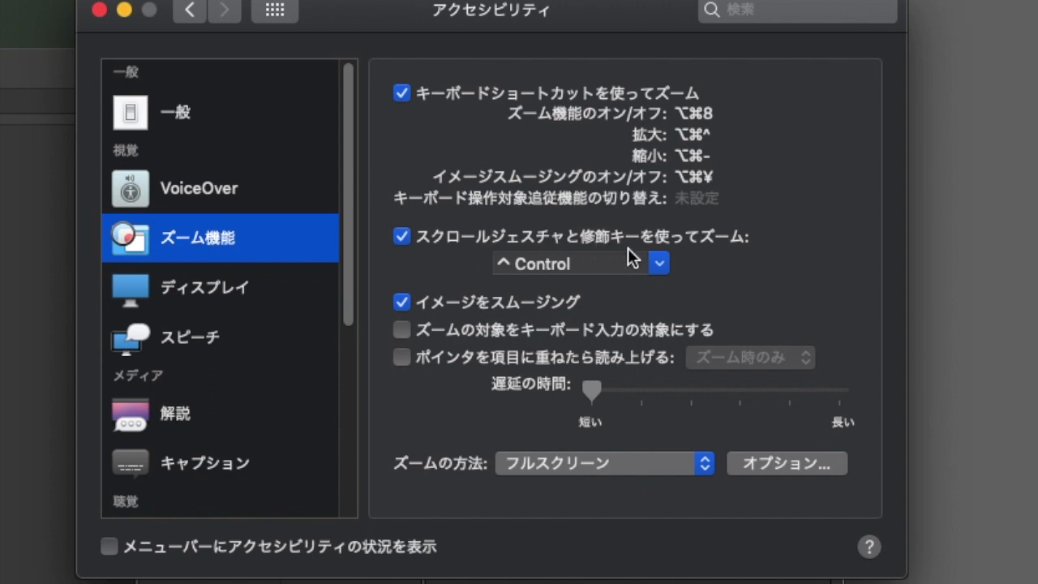
# Inspect the modifier key choice for the zoom gesture and test magnifying the screen in and out
pyautogui.press('Tab')
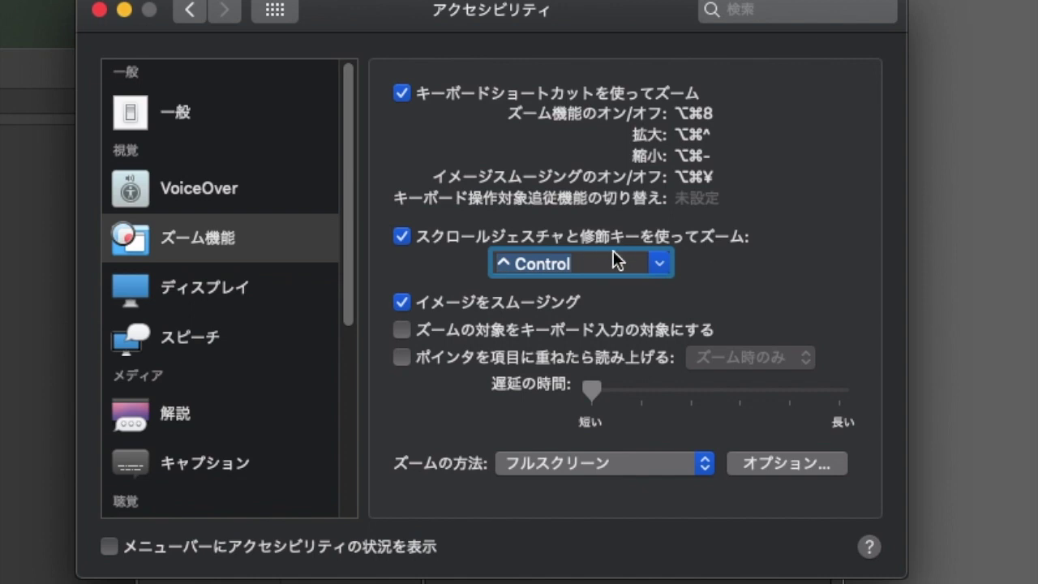
pyautogui.click(556, 204)
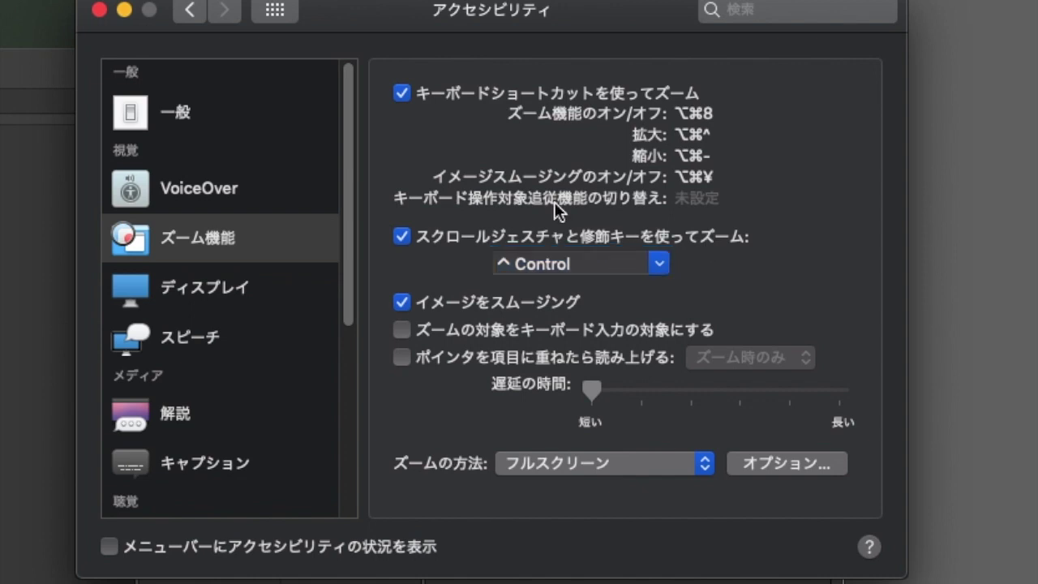
pyautogui.scroll(10, 555, 203)
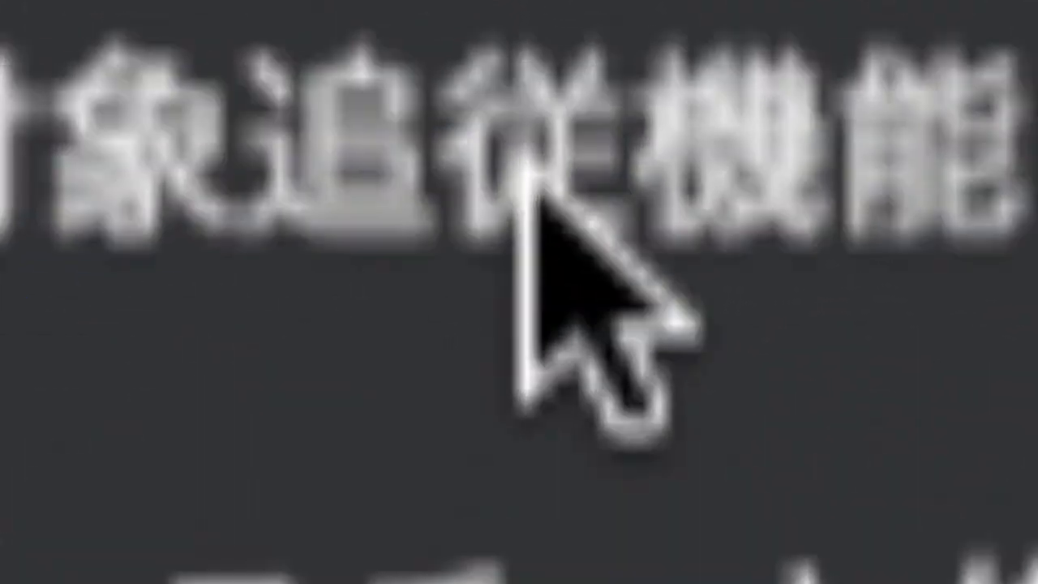
pyautogui.scroll(-10, 515, 121)
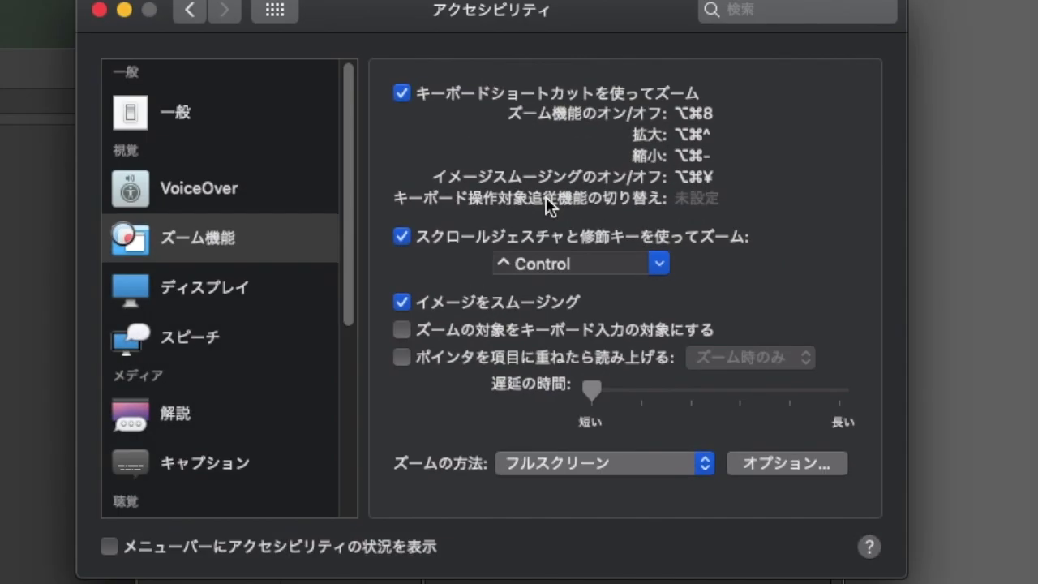
pyautogui.click(630, 257)
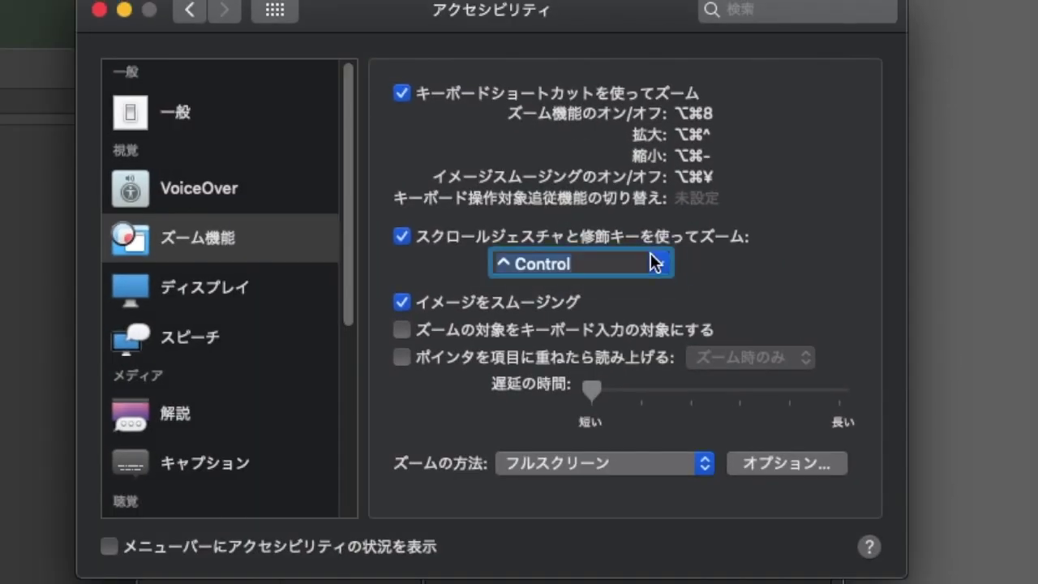
pyautogui.click(655, 262)
pyautogui.click(813, 295)
# Open the trackpad options in the マウスとトラックパッド (Mouse & Trackpad) accessibility settings
pyautogui.scroll(-5, 311, 310)
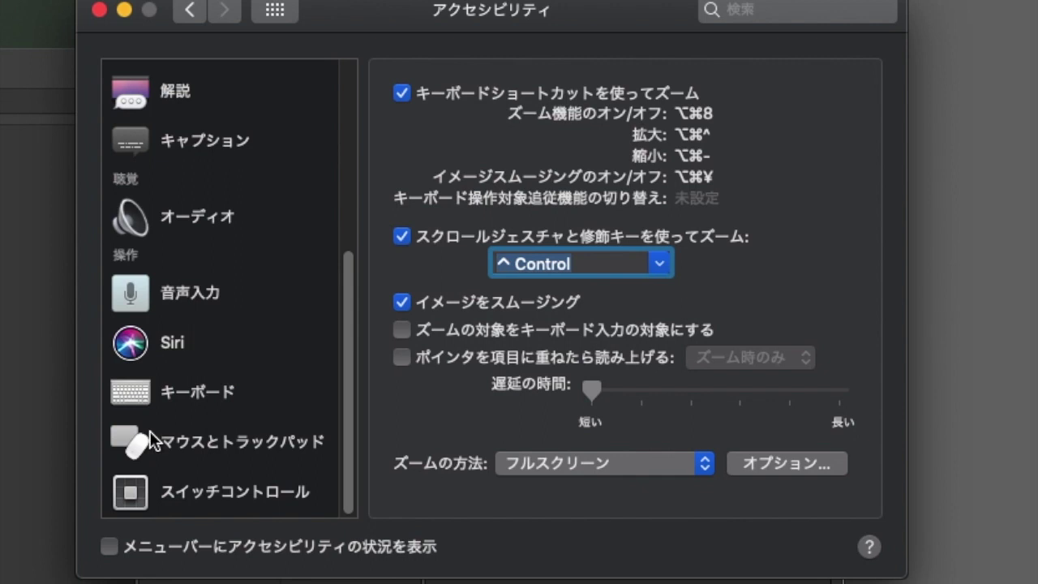
pyautogui.click(172, 445)
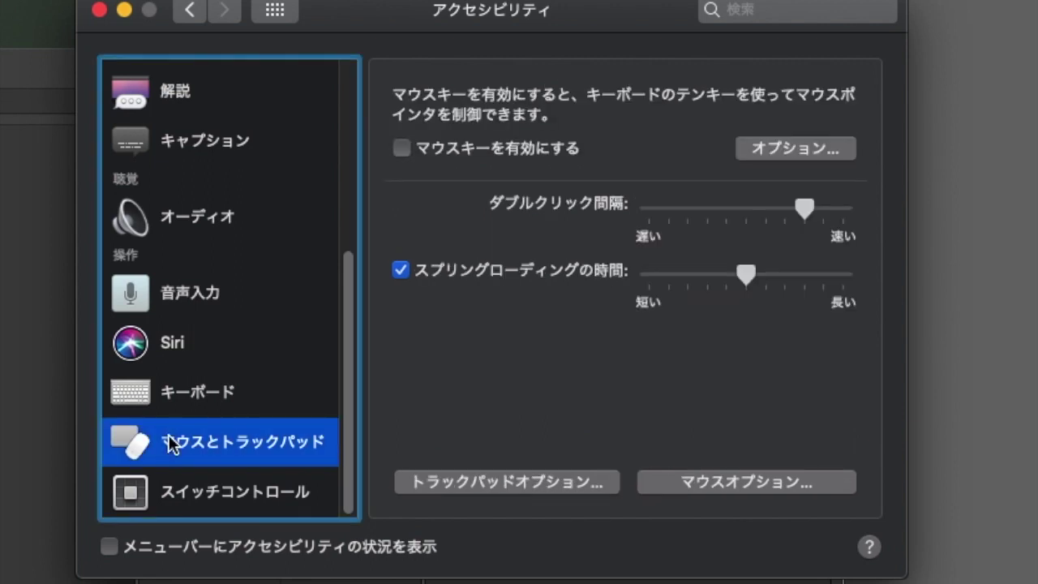
pyautogui.click(491, 490)
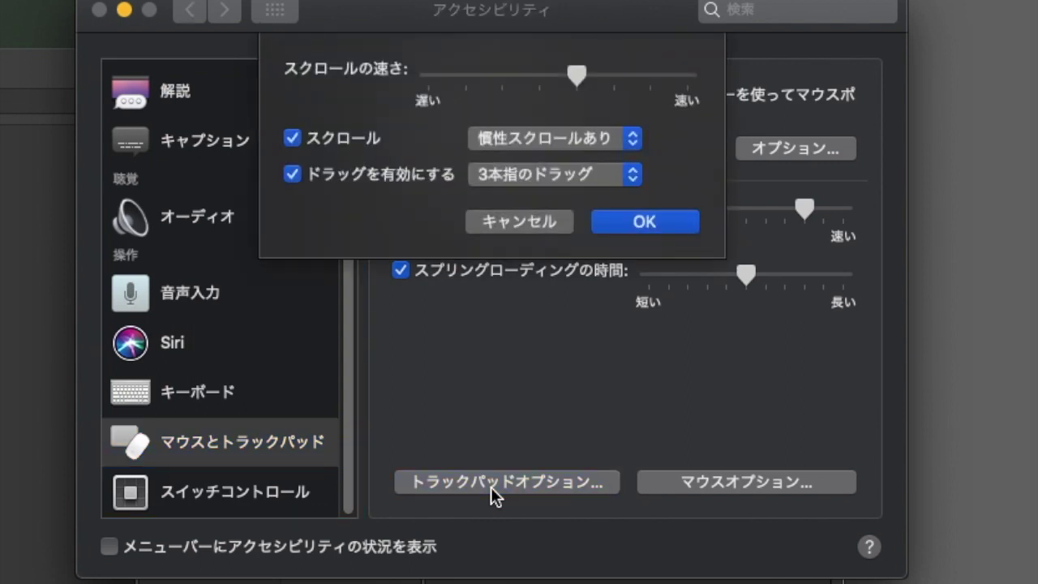
# Switch ドラッグを有効にする (enable dragging) off and back on in the trackpad options
pyautogui.click(292, 176)
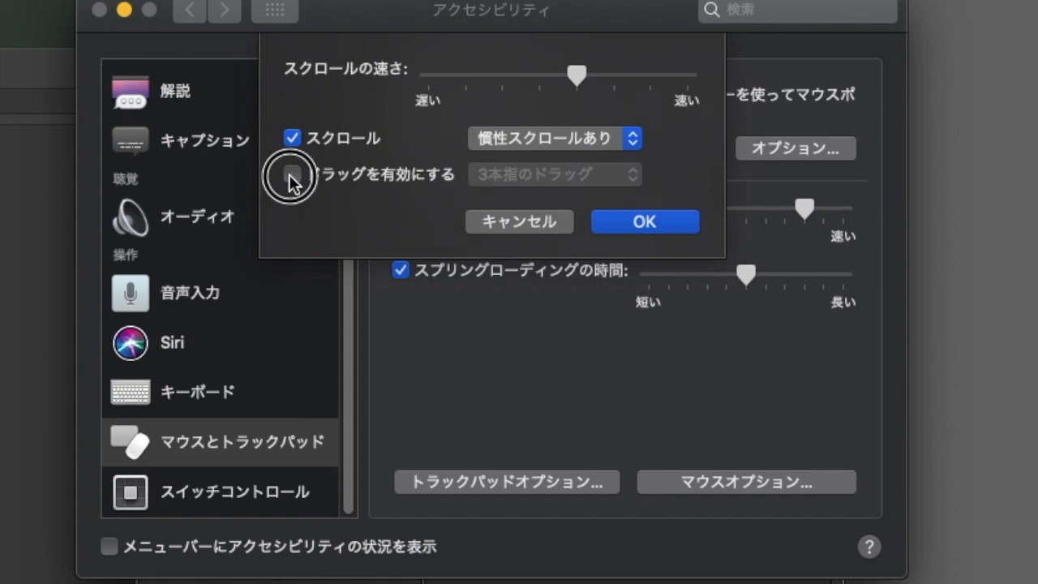
pyautogui.click(292, 176)
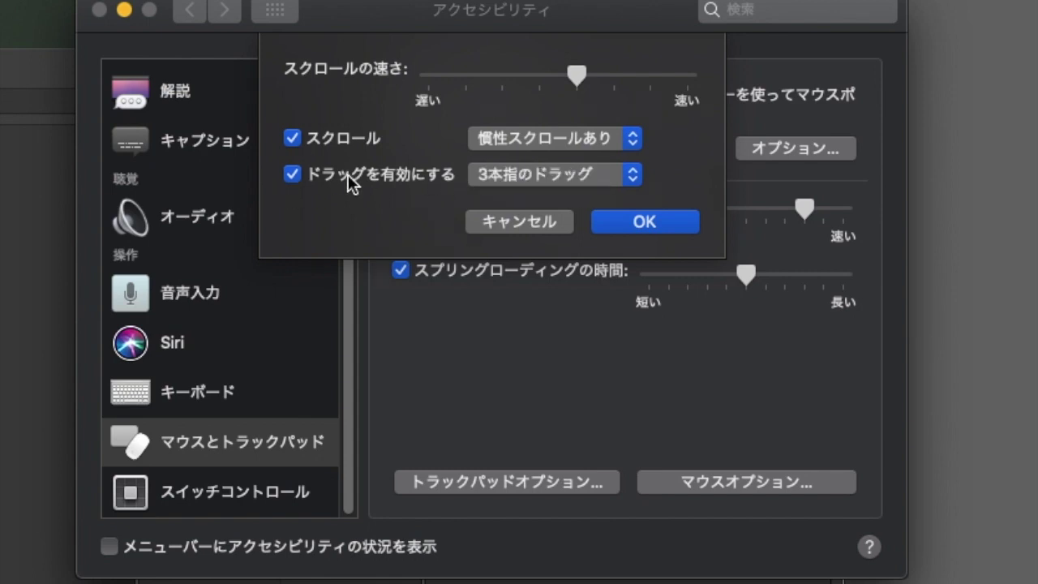
pyautogui.click(308, 171)
pyautogui.click(308, 171)
# Keep 3本指のドラッグ (three-finger drag) as the dragging style and confirm the trackpad options
pyautogui.click(622, 176)
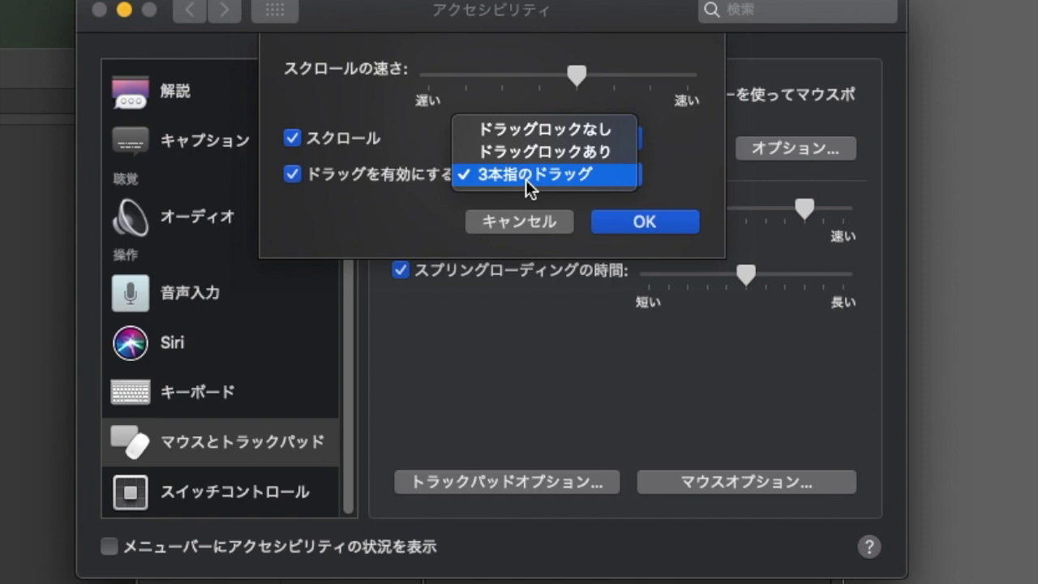
pyautogui.click(678, 195)
pyautogui.click(663, 225)
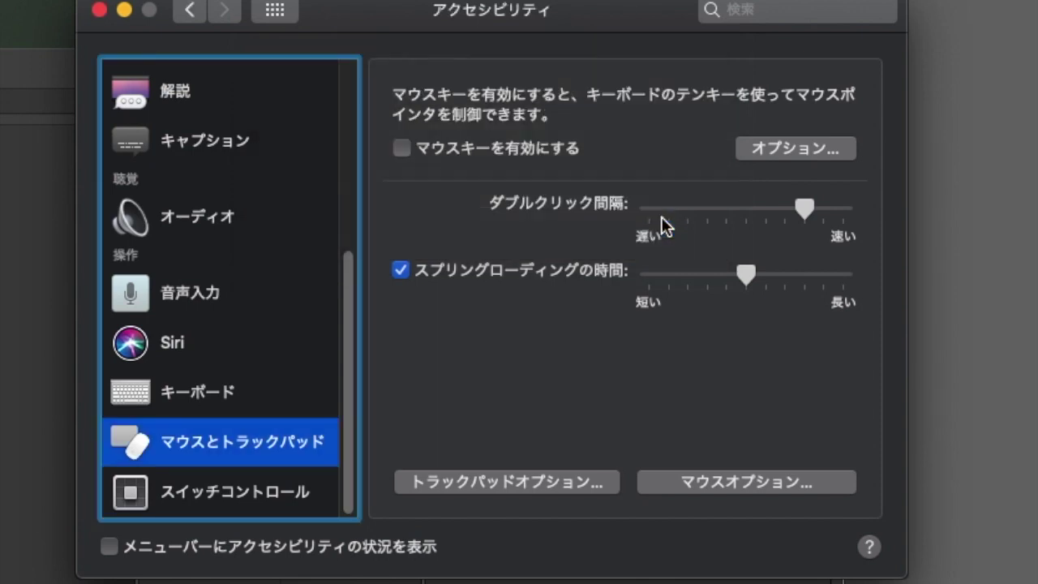
# In Logic Pro X, create Inst 1 regions at bars 8, 10 and 12, and move the last one about three bars later
pyautogui.scroll(5, 209, 240)
pyautogui.scroll(-5, 209, 242)
pyautogui.scroll(5, 210, 244)
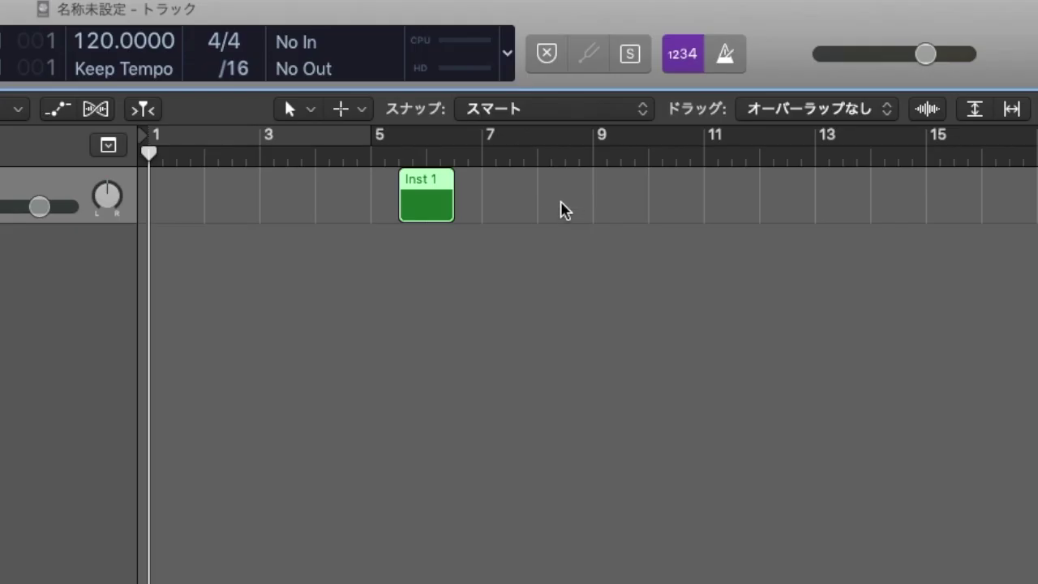
pyautogui.doubleClick(565, 209)
pyautogui.doubleClick(683, 206)
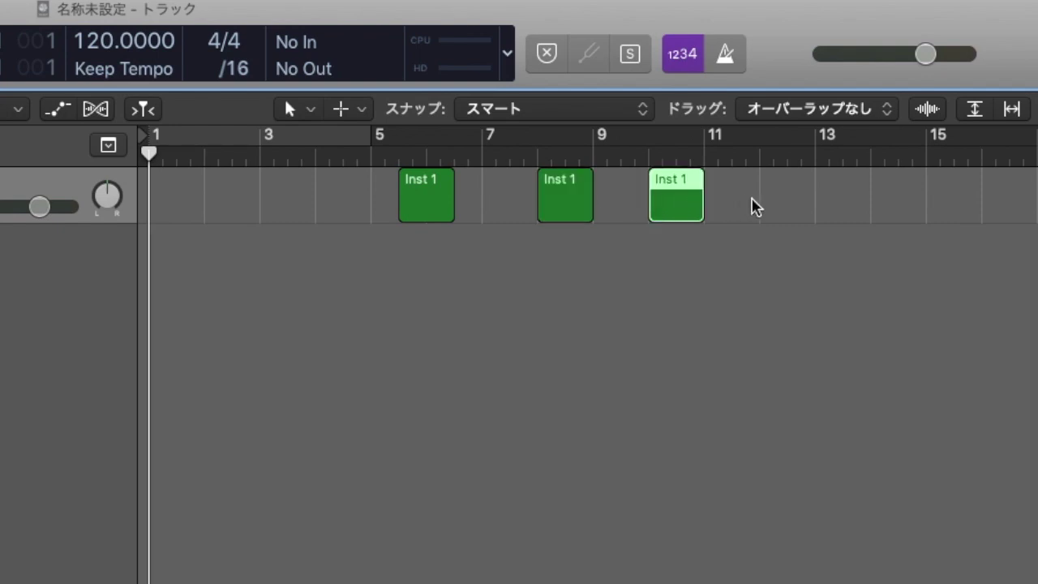
pyautogui.doubleClick(797, 212)
pyautogui.moveTo(791, 195); pyautogui.dragTo(970, 188)
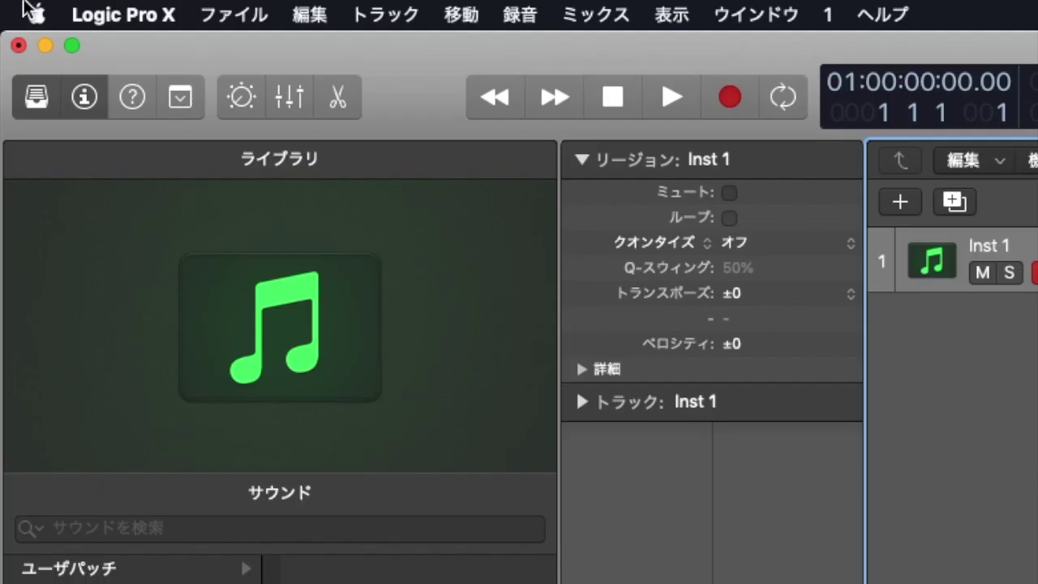
# Open the トラックパッド (Trackpad) settings in the macOS システム環境設定 (System Preferences)
pyautogui.click(36, 13)
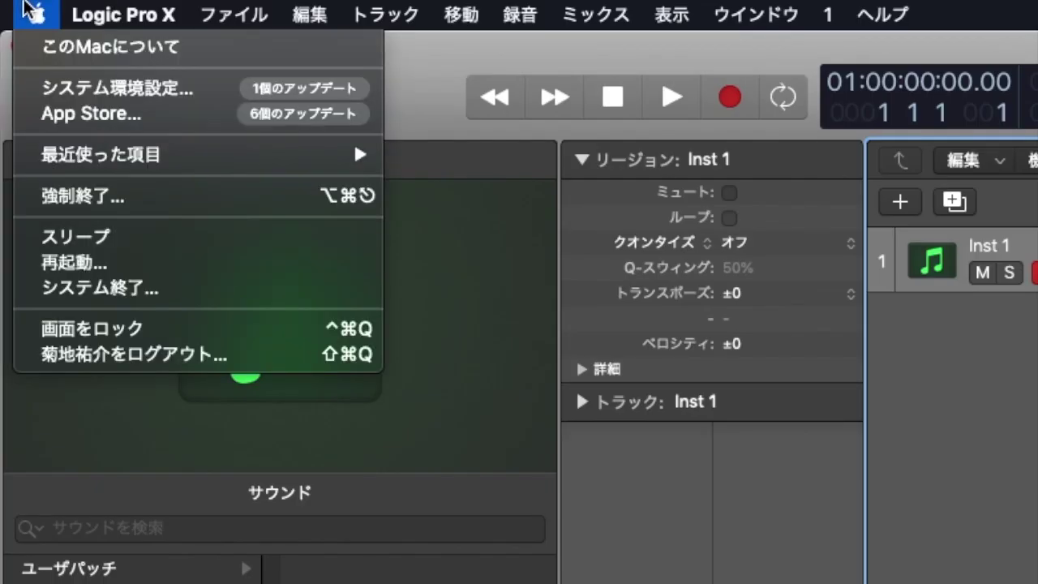
pyautogui.click(81, 90)
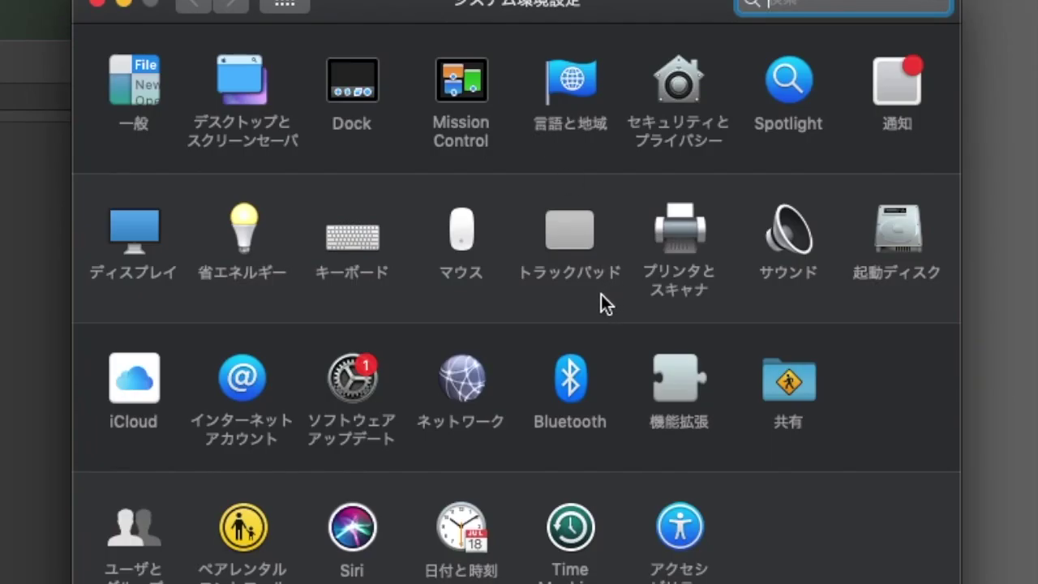
pyautogui.click(570, 234)
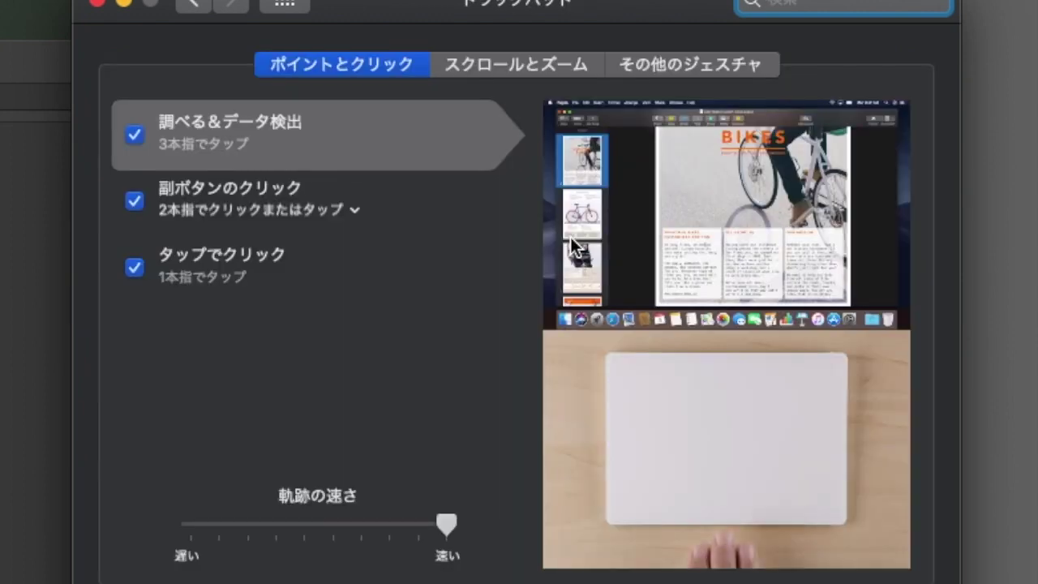
# Switch 調べる&データ検出 (look up, 3本指でタップ) off, back on and off again in the ポイントとクリック settings
pyautogui.click(136, 135)
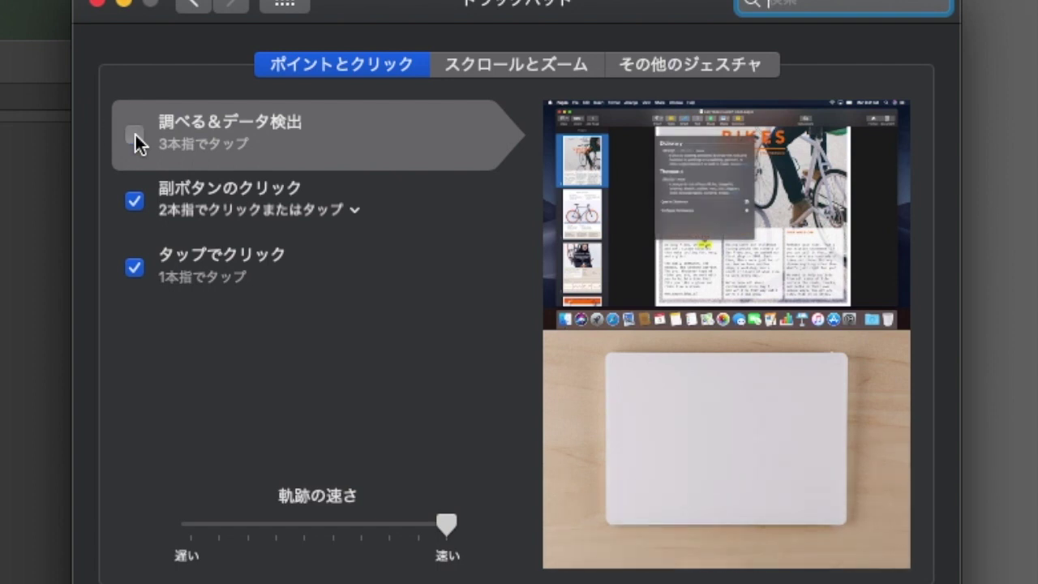
pyautogui.click(135, 136)
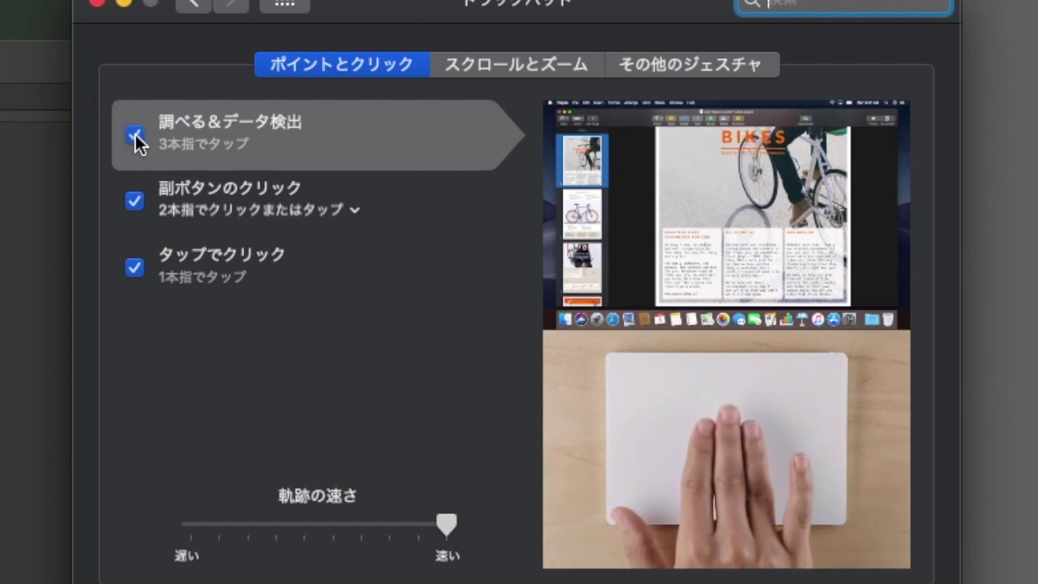
pyautogui.click(136, 135)
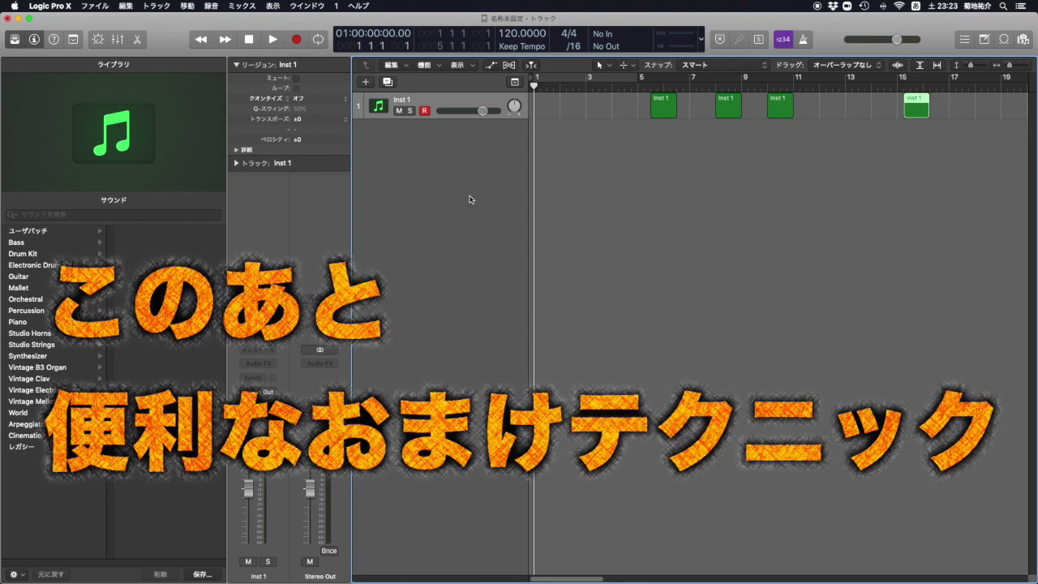
# In Logic Pro X, select all four regions on the Inst 1 track and delete them
pyautogui.click(94, 6)
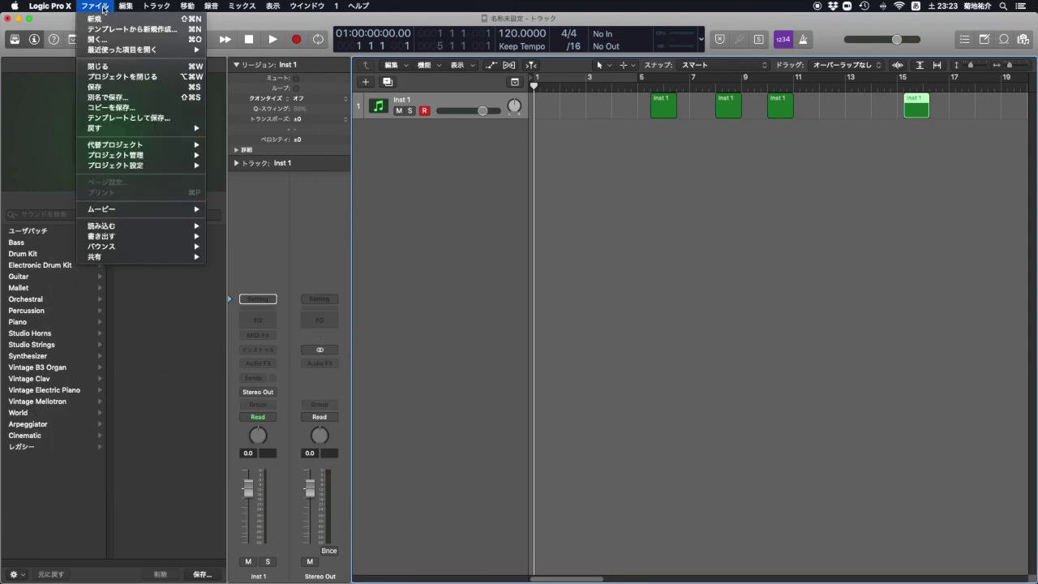
pyautogui.moveTo(969, 167); pyautogui.dragTo(590, 110)
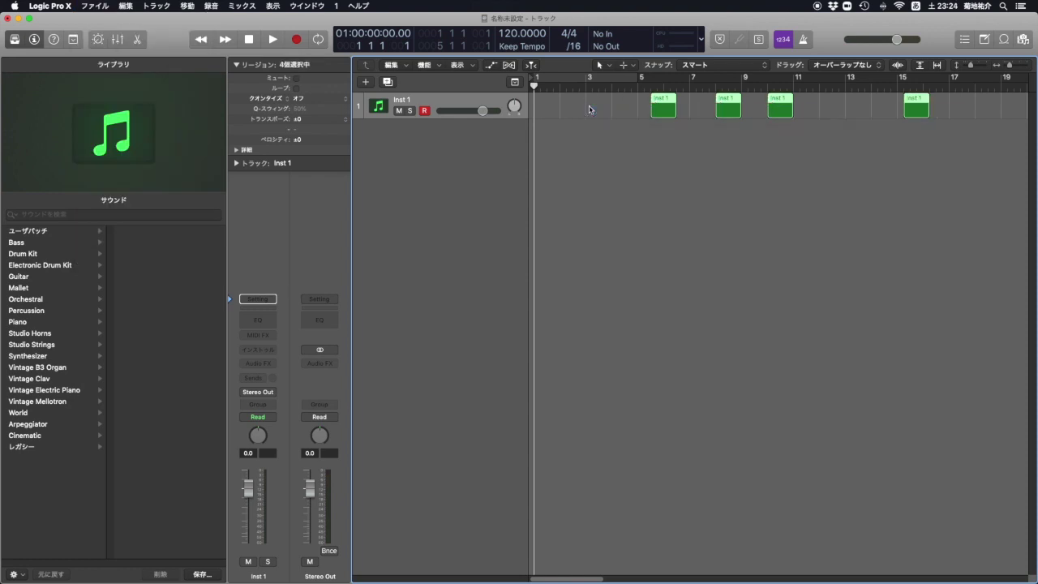
pyautogui.press('Delete')
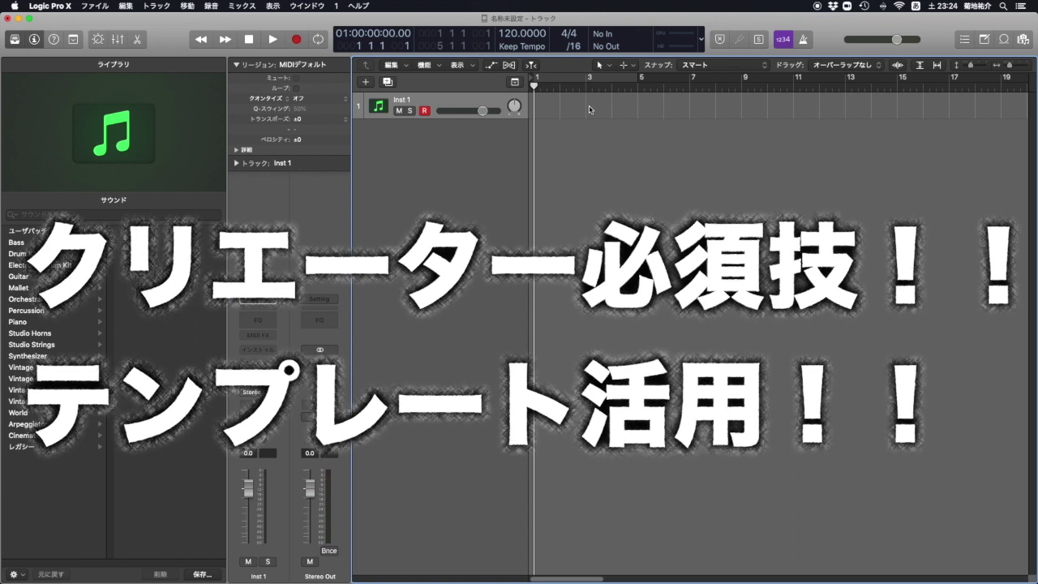
# Hide the library and create one new ソフトウェア音源 (software instrument) track with an empty channel strip, output 1 + 2 and ライブラリを開く enabled
pyautogui.press('y')
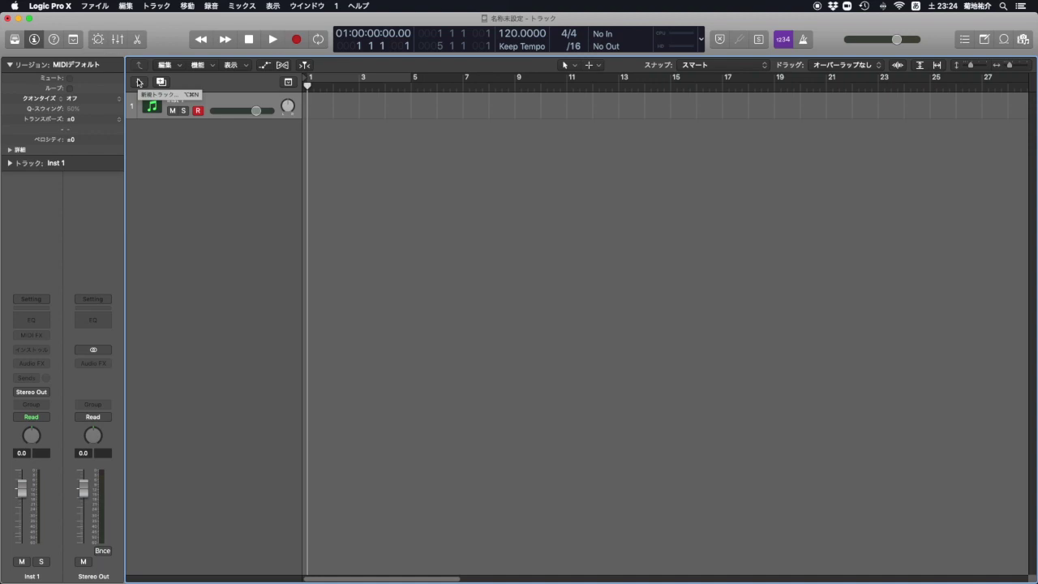
pyautogui.click(139, 82)
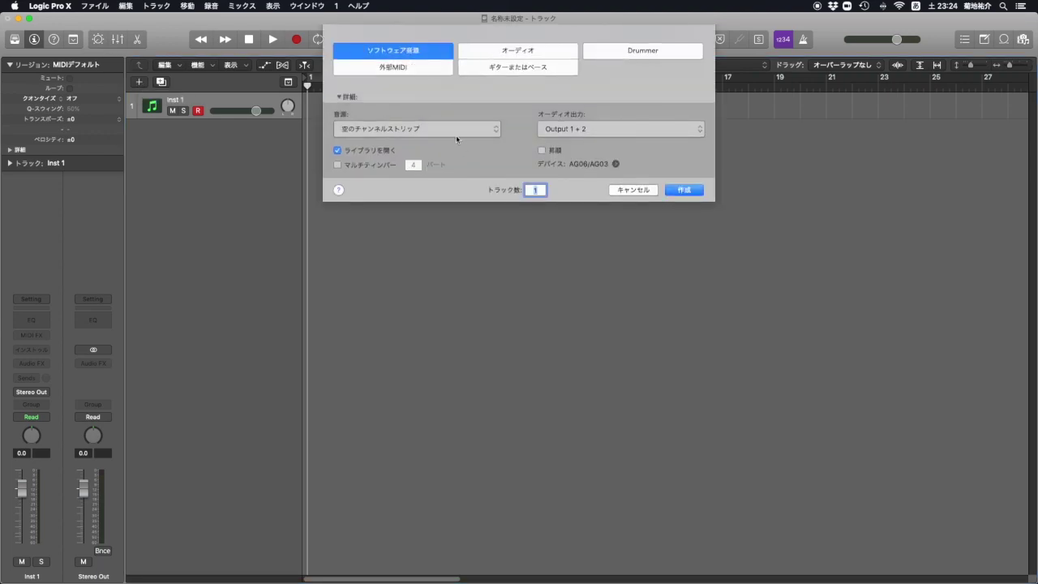
pyautogui.click(683, 189)
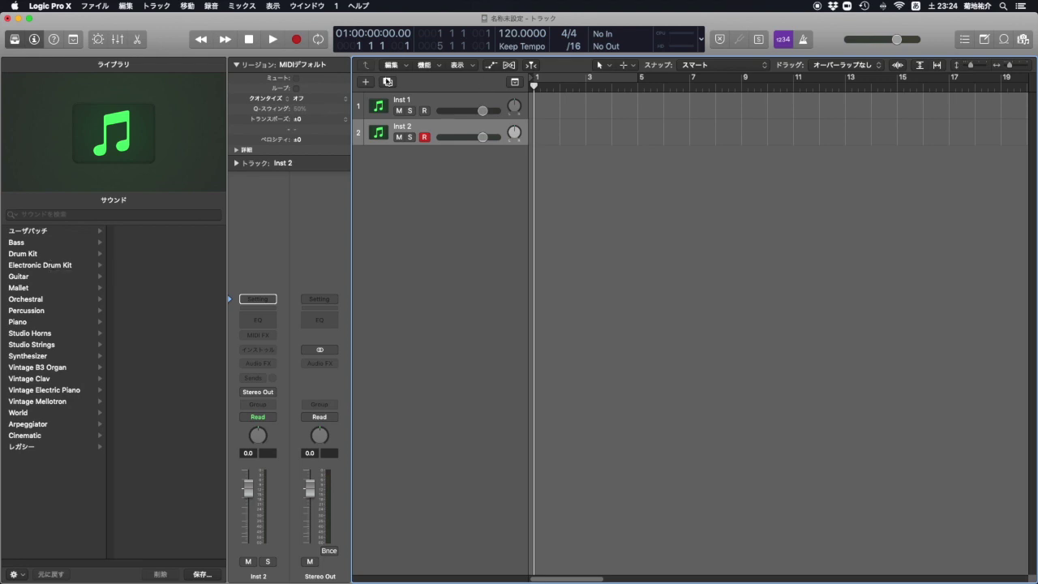
# Duplicate the new instrument track setup eleven times, adding empty tracks Inst 3 to Inst 13
pyautogui.click(387, 81)
pyautogui.click(388, 81)
pyautogui.click(388, 81)
pyautogui.click(388, 81)
pyautogui.click(388, 81)
pyautogui.click(388, 81)
pyautogui.click(388, 81)
pyautogui.click(388, 81)
pyautogui.click(387, 81)
pyautogui.click(388, 81)
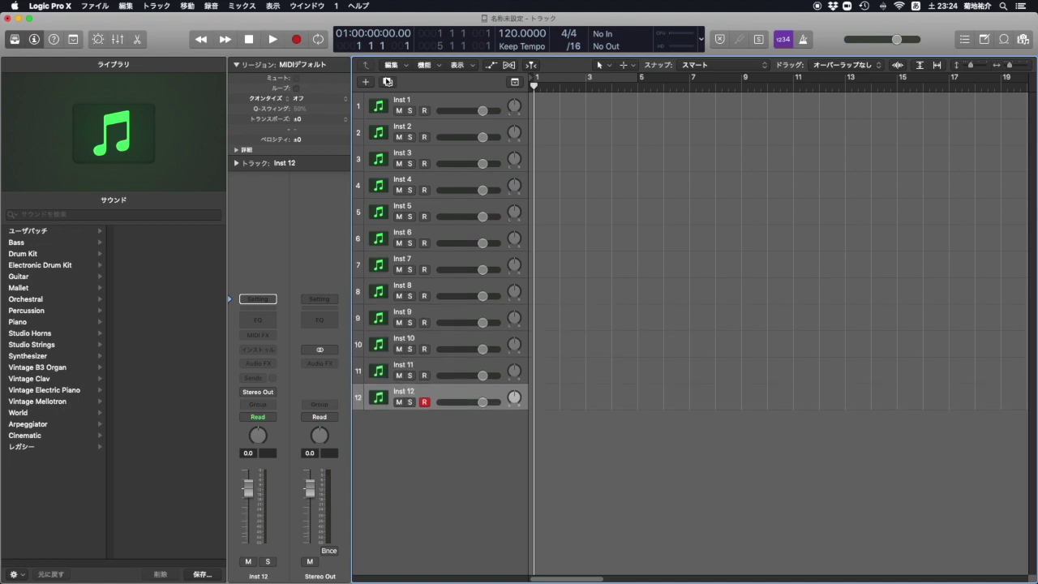
pyautogui.click(387, 81)
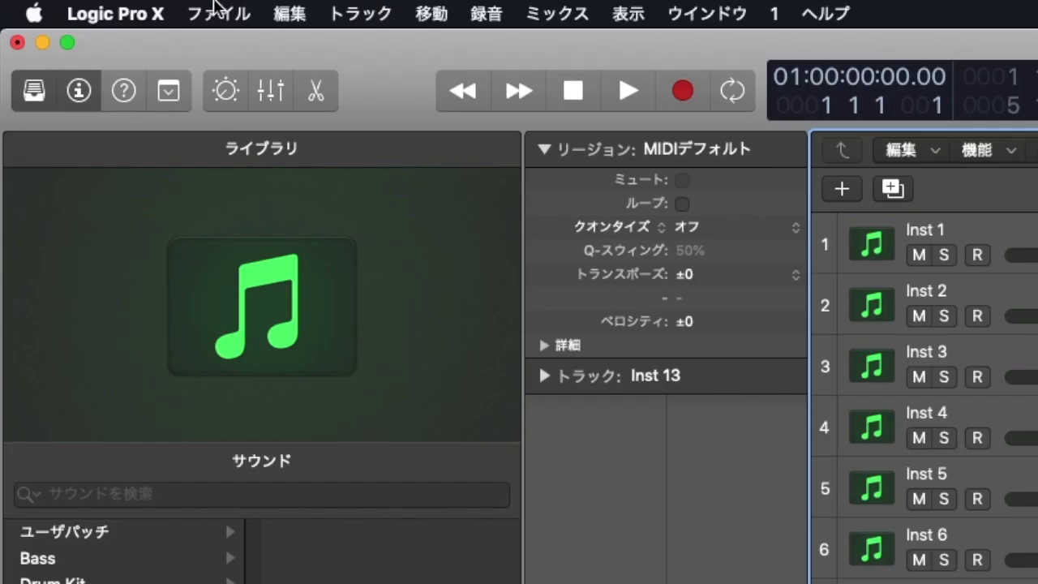
# View the テンプレートとして保存 (Save as Template) dialog with its Project Templates folder, and close it without saving
pyautogui.click(95, 6)
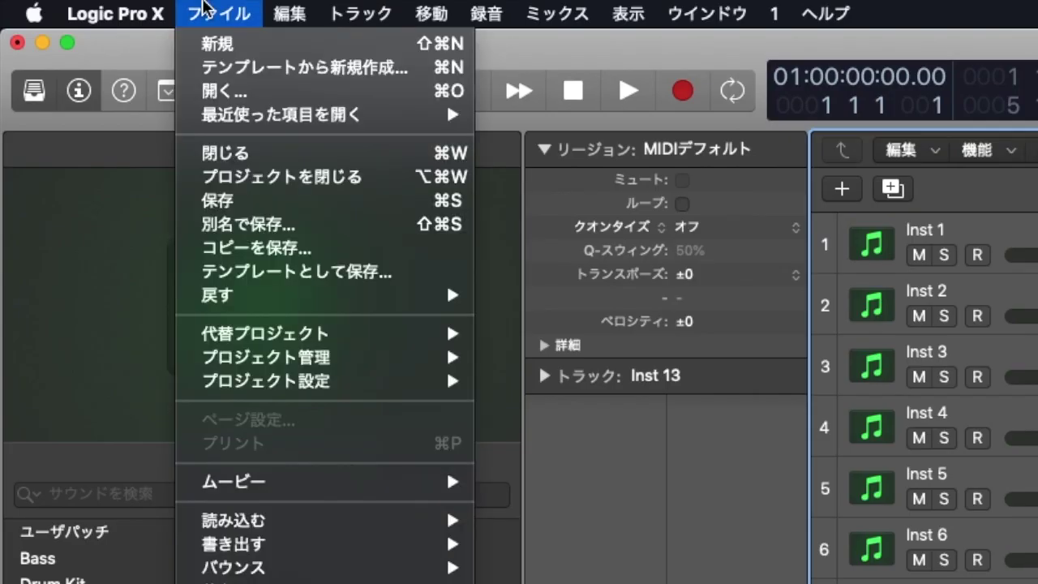
pyautogui.click(296, 276)
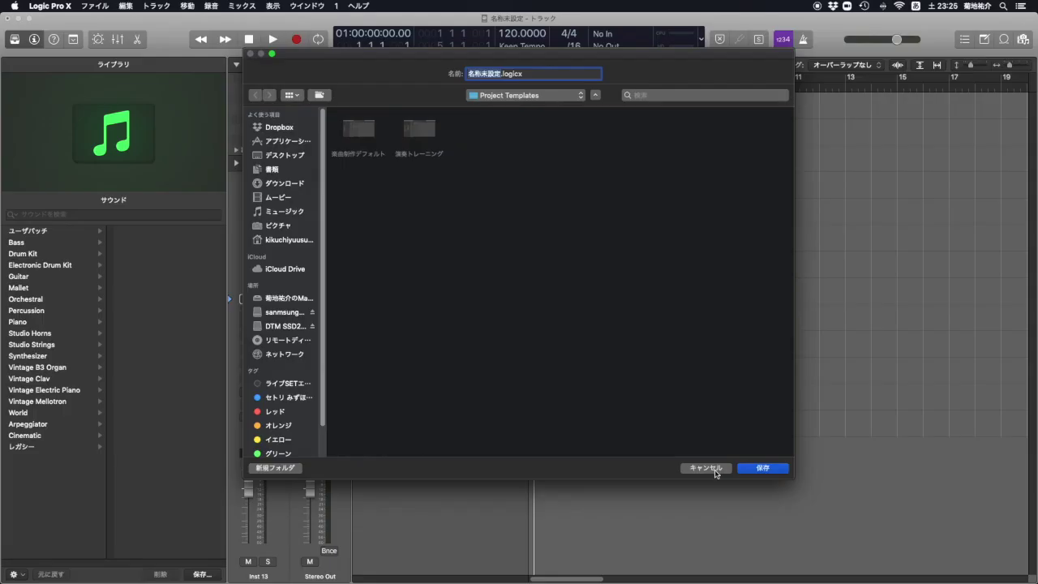
pyautogui.click(719, 466)
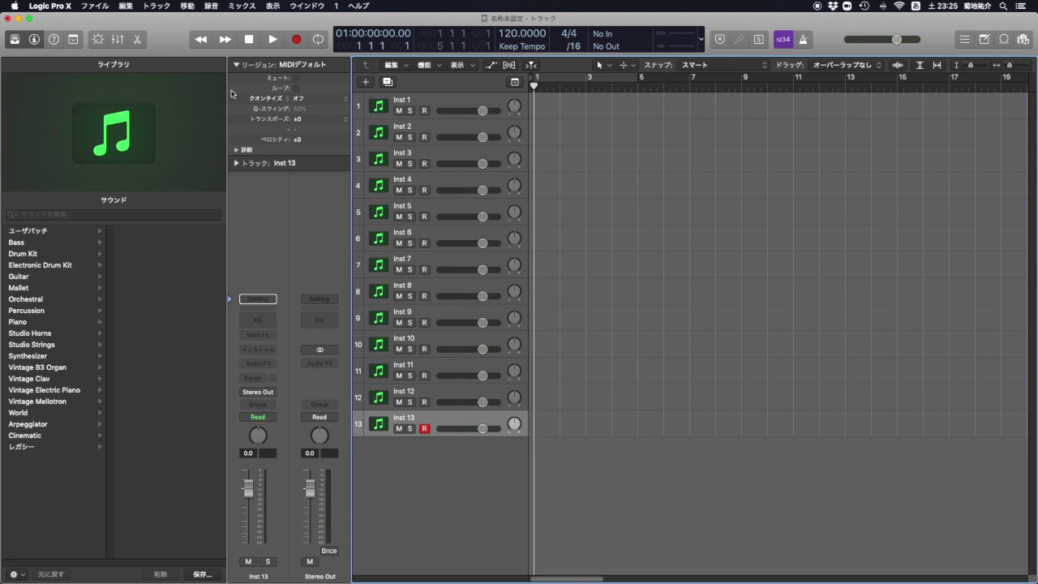
# Start a new project from a template without closing the current one, and show the マイテンプレート (My Templates) collection
pyautogui.click(95, 5)
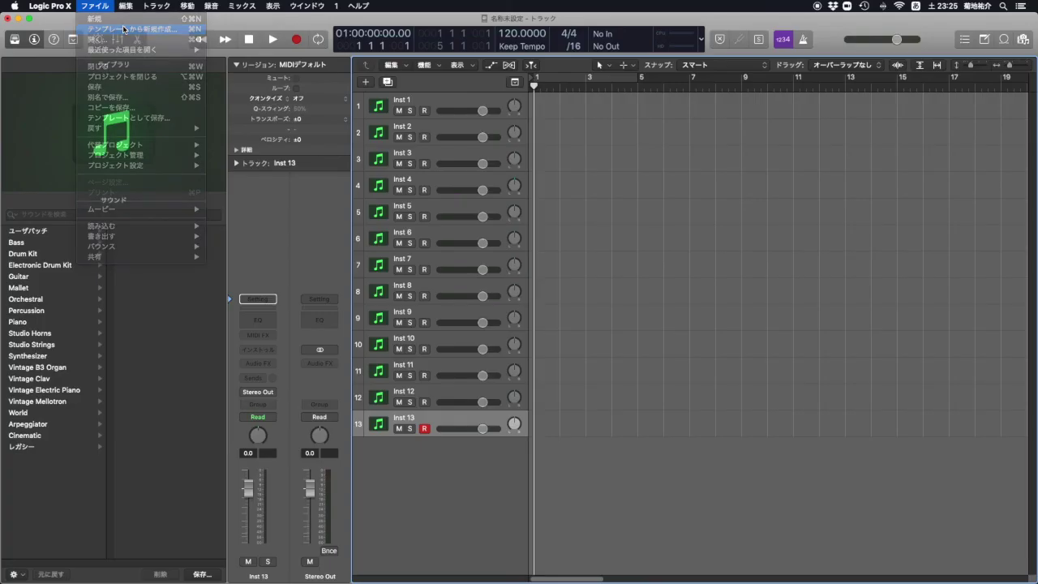
pyautogui.click(311, 75)
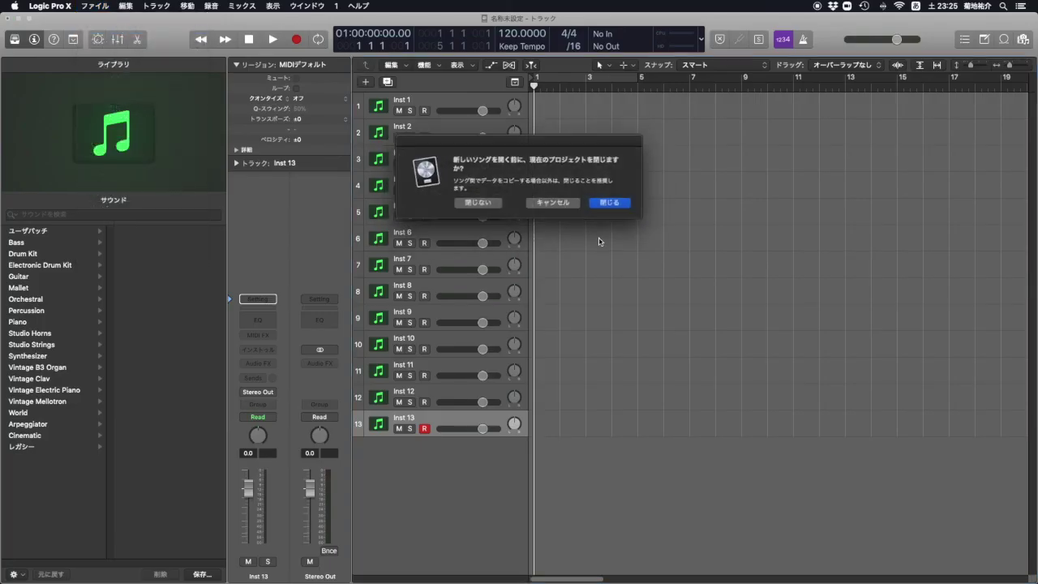
pyautogui.click(458, 208)
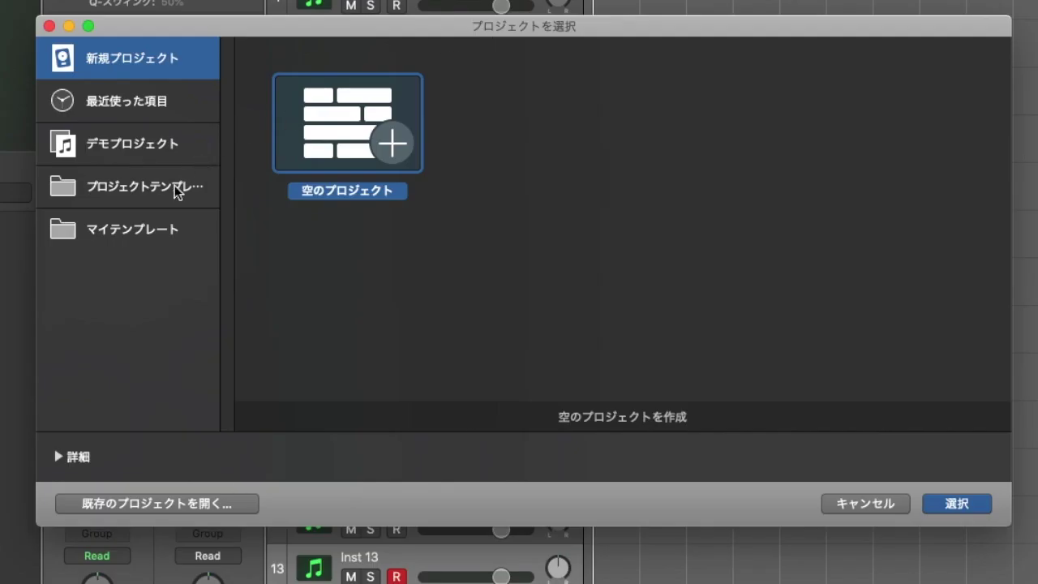
pyautogui.click(126, 234)
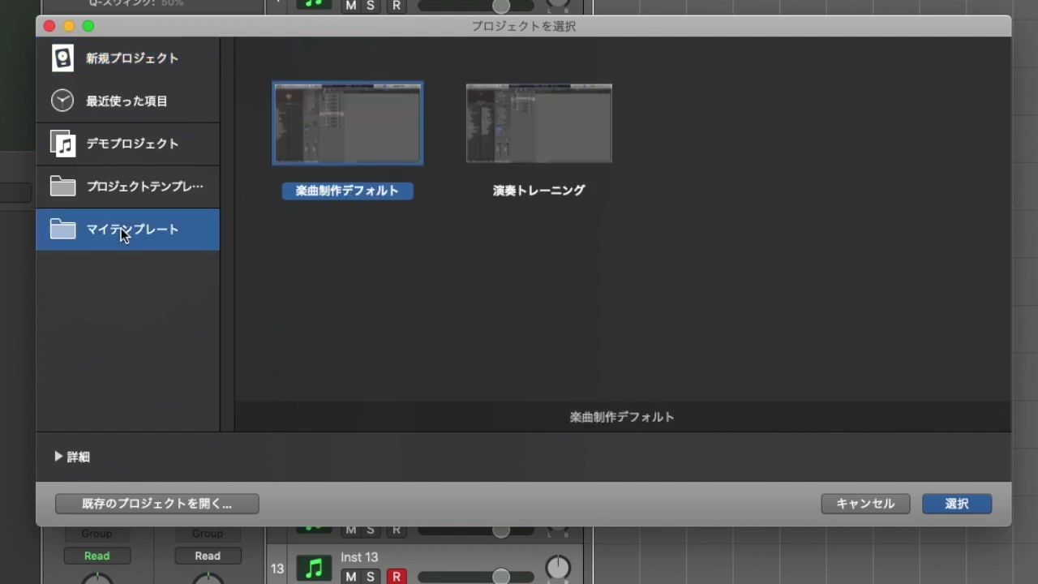
# Look at the two personal templates, 楽曲制作デフォルト and 演奏トレーニング, by selecting them alternately
pyautogui.click(544, 150)
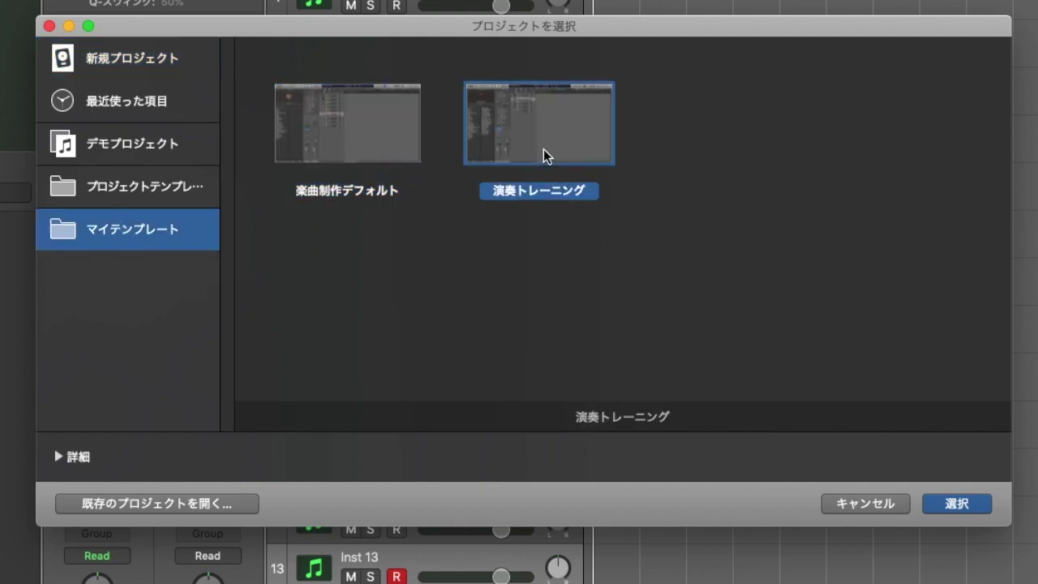
pyautogui.click(347, 146)
pyautogui.click(576, 136)
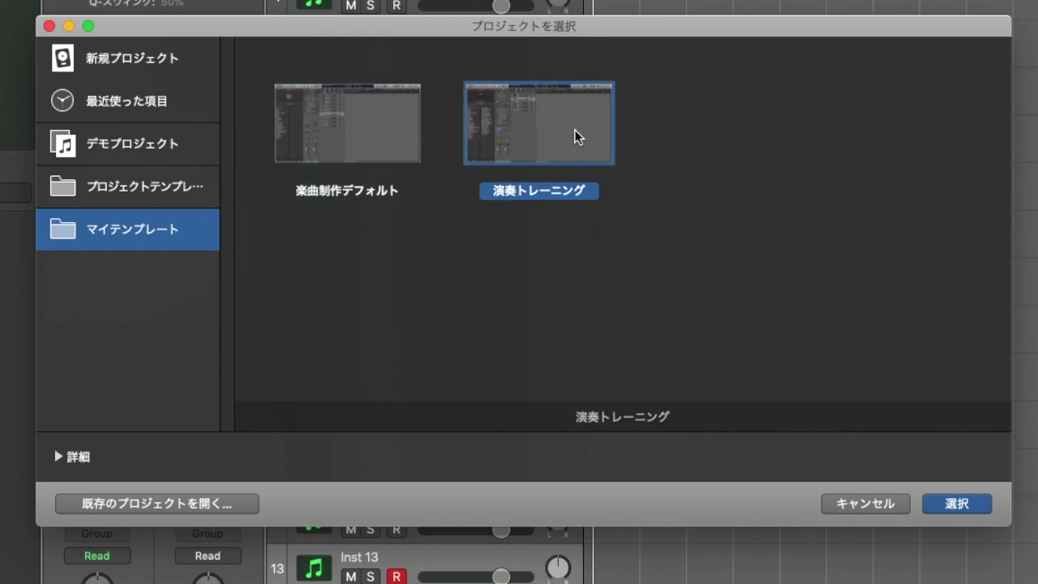
pyautogui.click(408, 130)
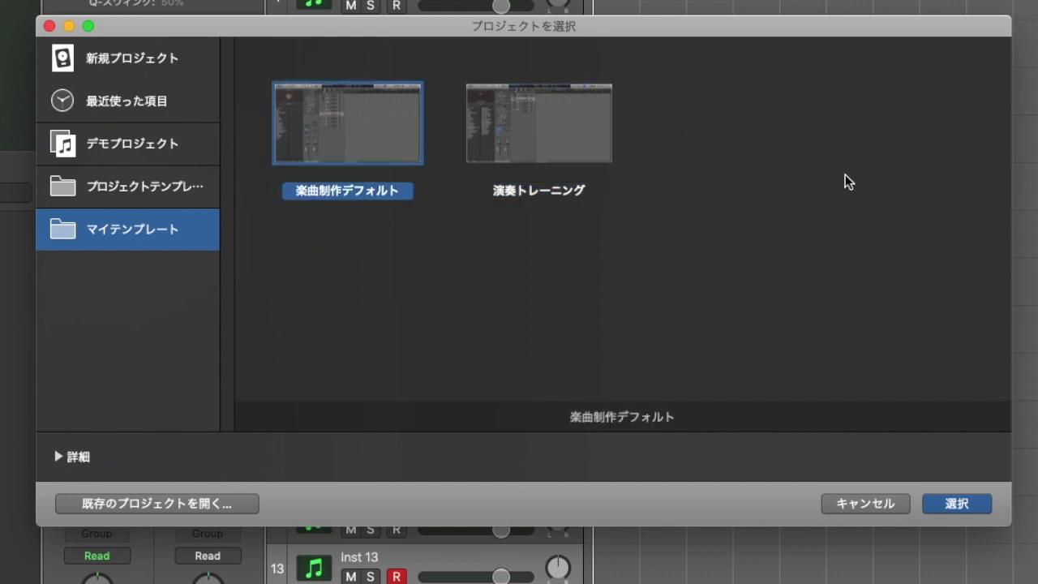
# Create a project from the built-in ソングライター (Songwriter) project template, closing the current project without saving it
pyautogui.click(139, 195)
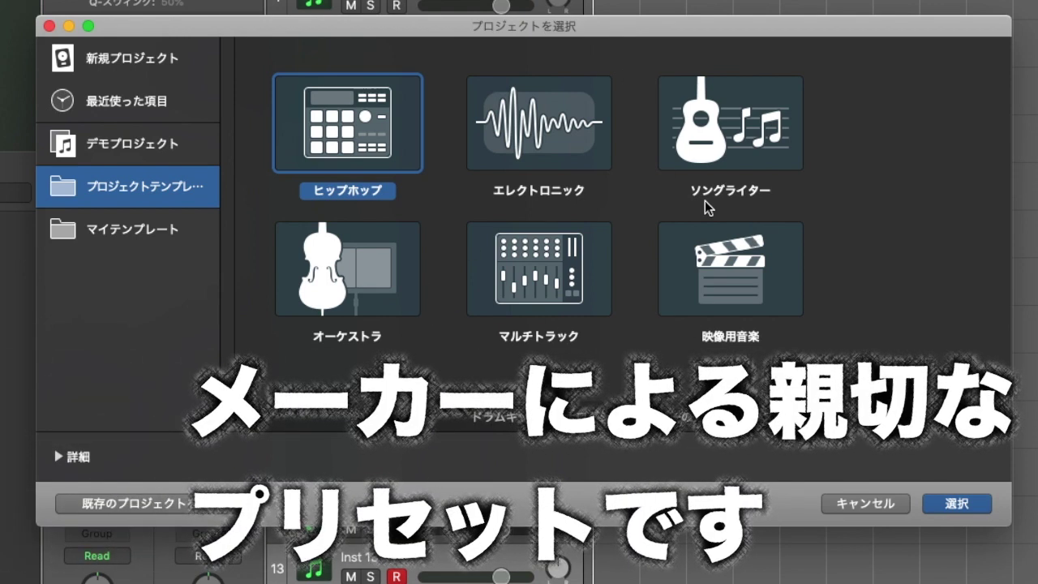
pyautogui.click(696, 150)
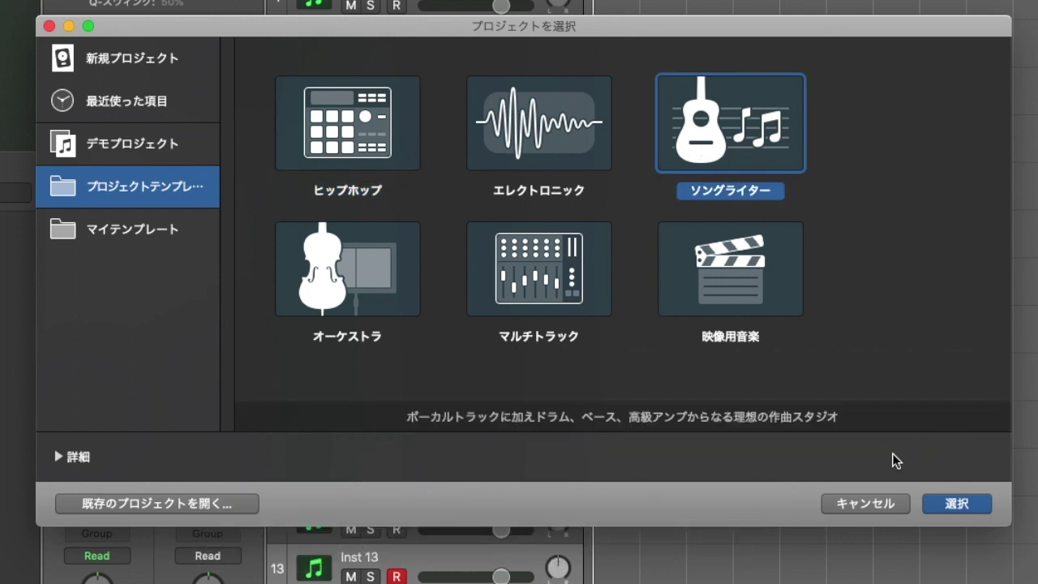
pyautogui.click(951, 505)
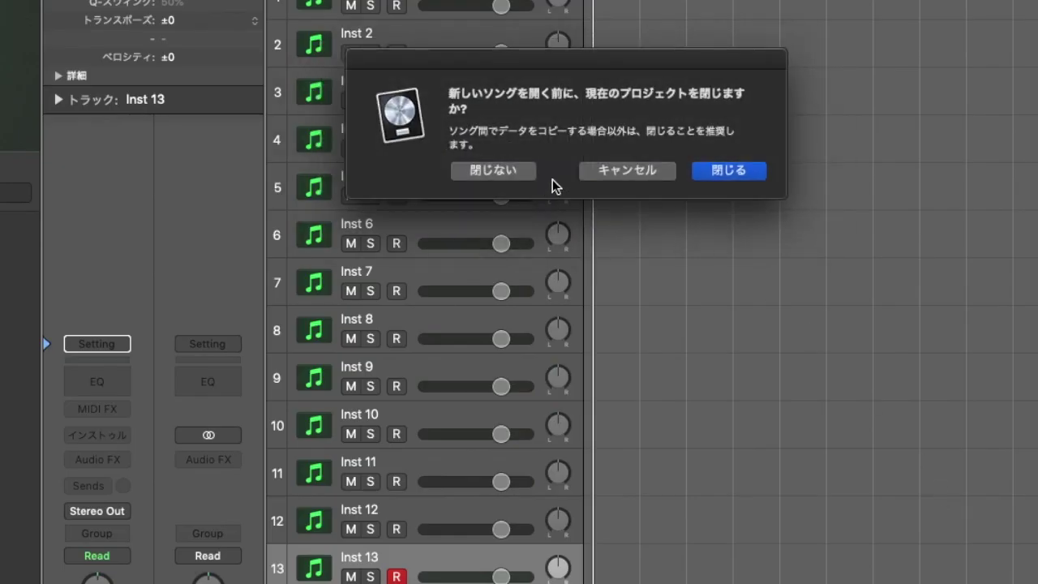
pyautogui.click(714, 173)
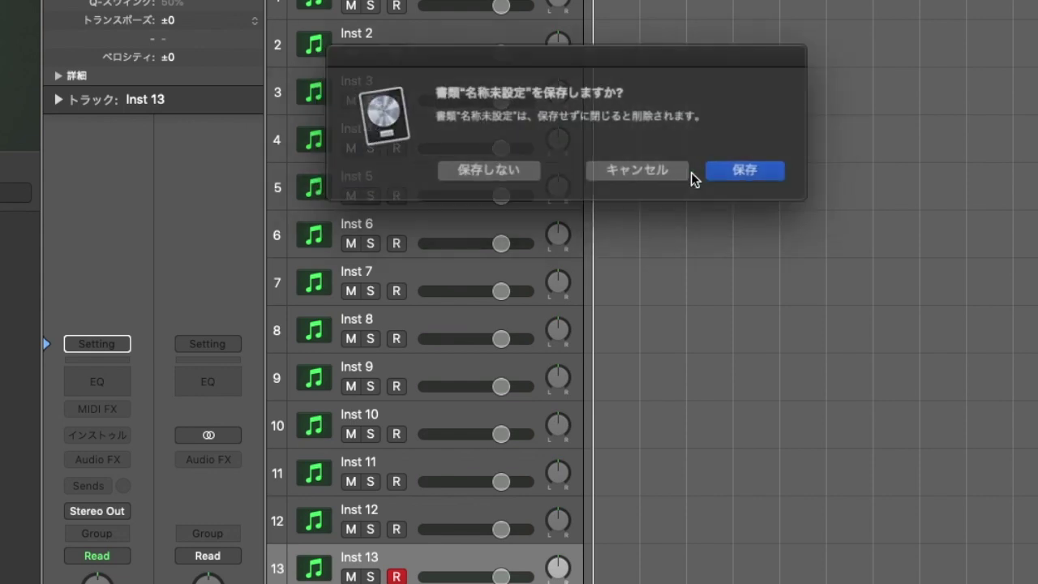
pyautogui.click(488, 169)
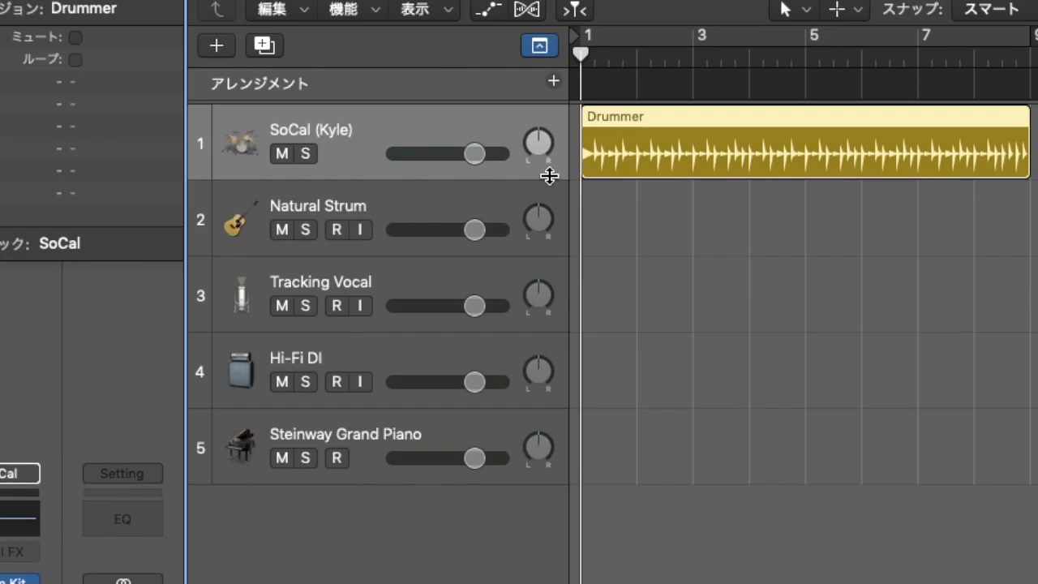
# Play the Drummer region briefly, and select the Natural Strum, Tracking Vocal, Hi-Fi DI and Steinway Grand Piano tracks in turn
pyautogui.press('space')
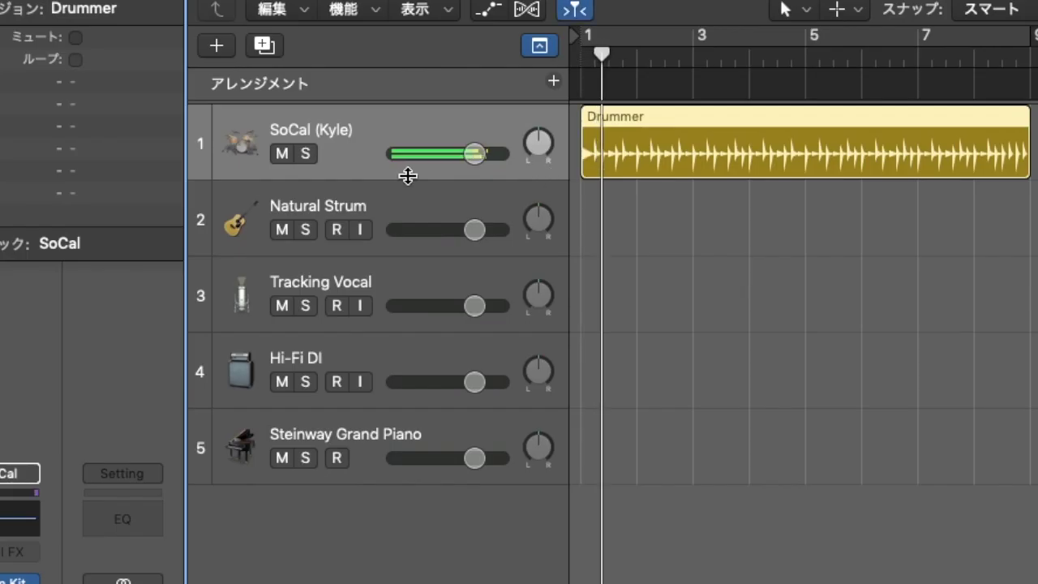
pyautogui.press('space')
pyautogui.click(389, 213)
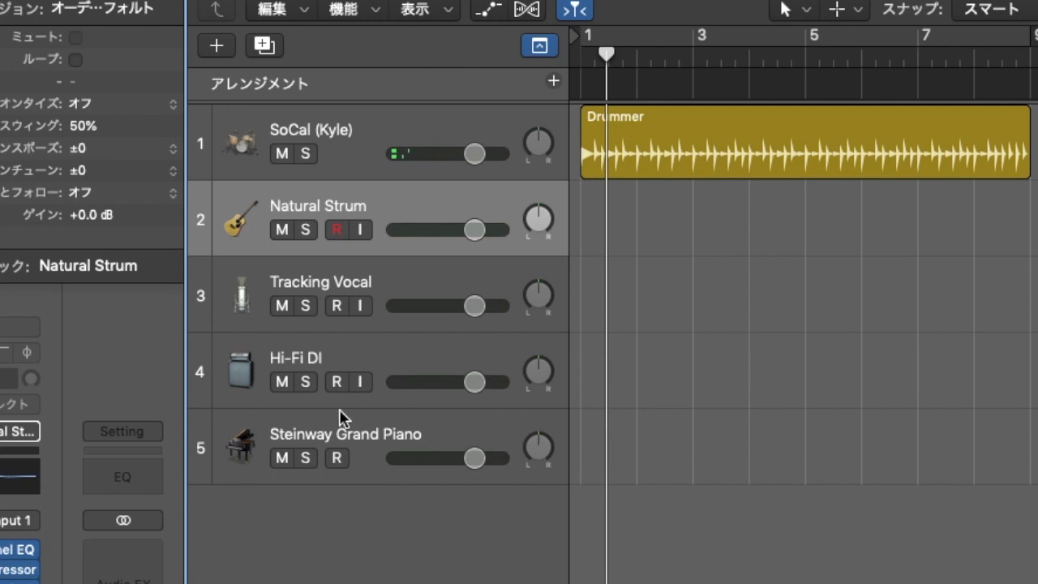
pyautogui.click(409, 289)
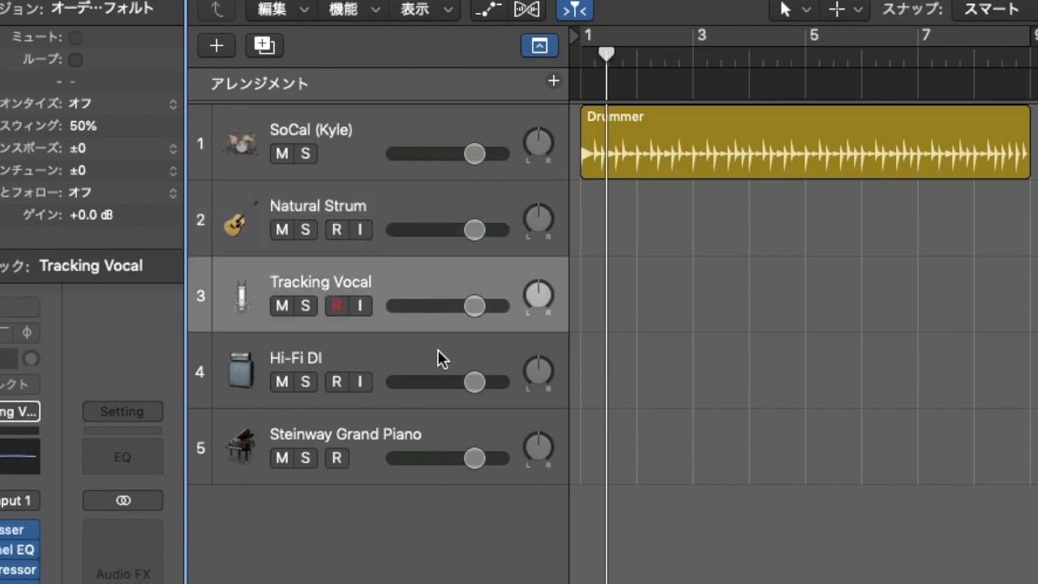
pyautogui.click(438, 354)
pyautogui.click(433, 431)
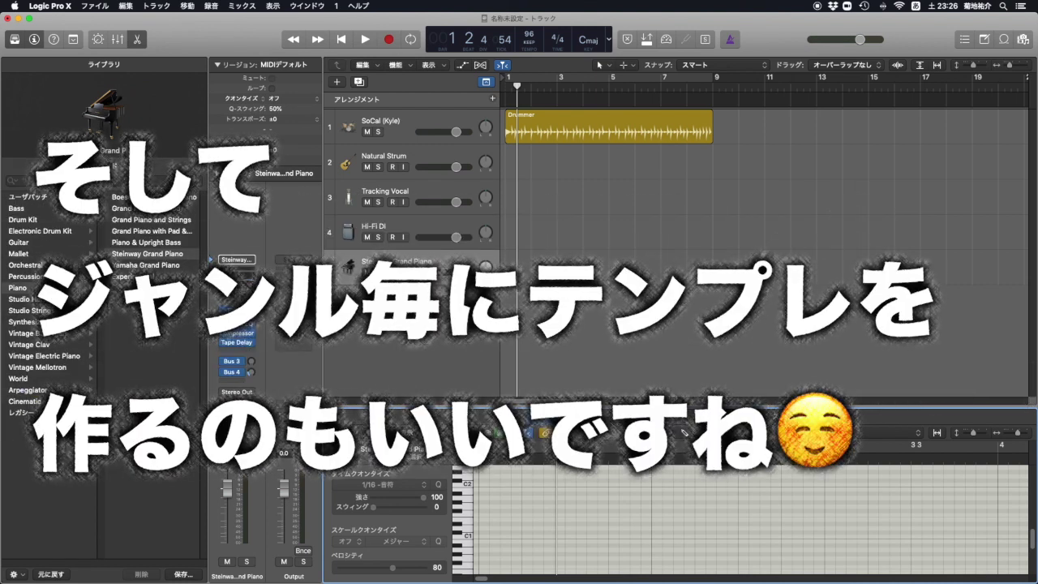
# Show the project's ファイル (File) commands
pyautogui.click(96, 6)
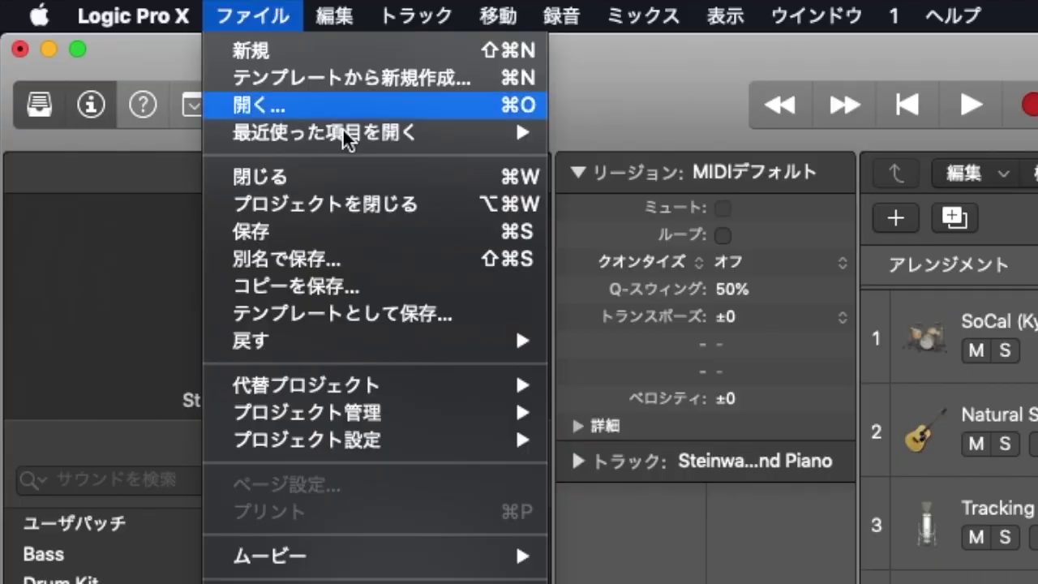